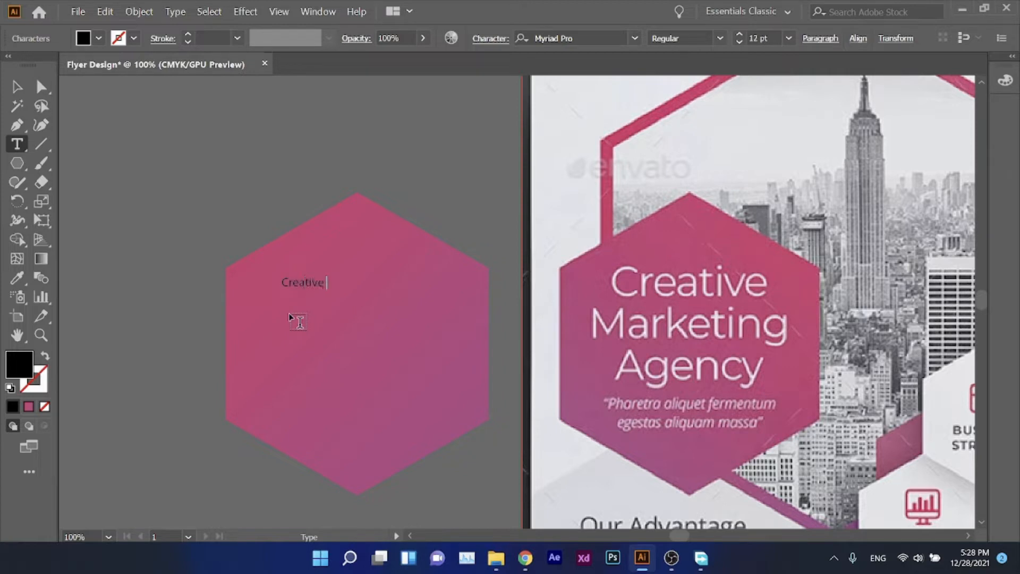
Step: Complete the heading with "Marketing" and "Agency" on separate lines below "Creative", and move it towards the middle of the gradient hexagon
{"action": "type", "text": "Marketing"}
{"action": "left_click", "coordinate": [17, 96]}
{"action": "left_click_drag", "start_coordinate": [311, 304], "coordinate": [345, 319]}
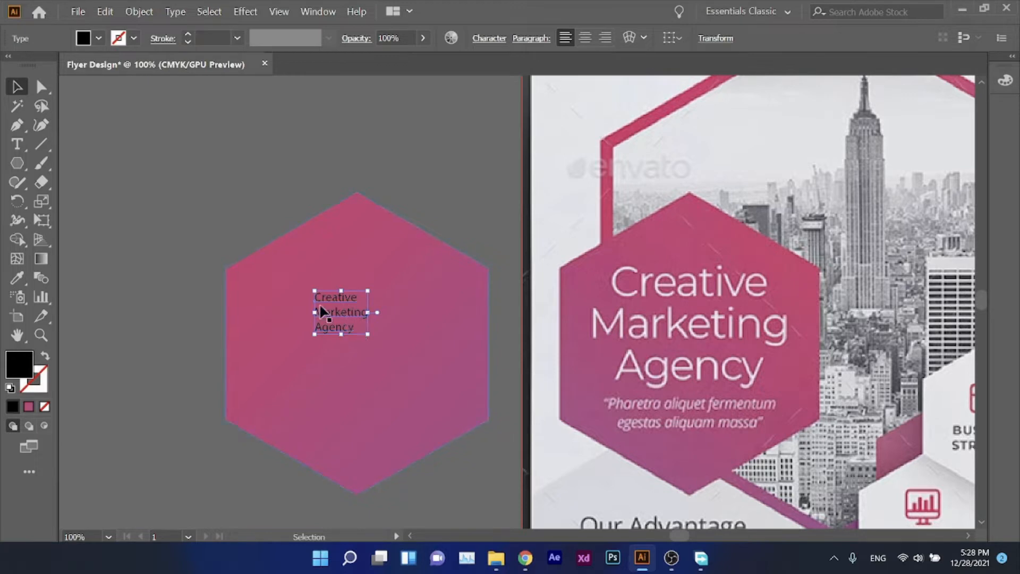
Step: Increase the heading's font size to 40 pt using the Character settings
{"action": "scroll", "coordinate": [256, 356], "scroll_direction": "right", "scroll_amount": 2}
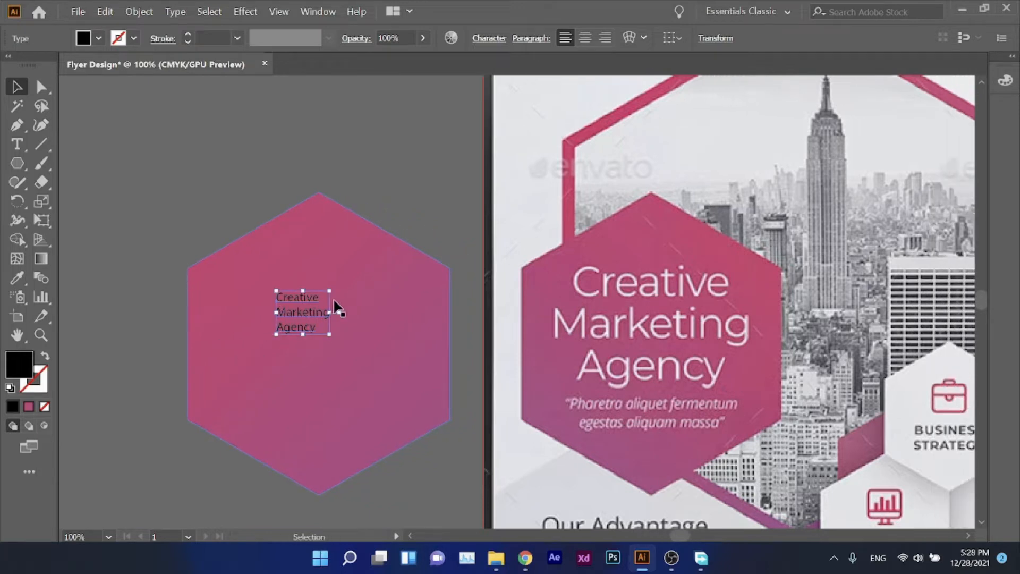
{"action": "scroll", "coordinate": [336, 307], "scroll_direction": "down", "scroll_amount": 1}
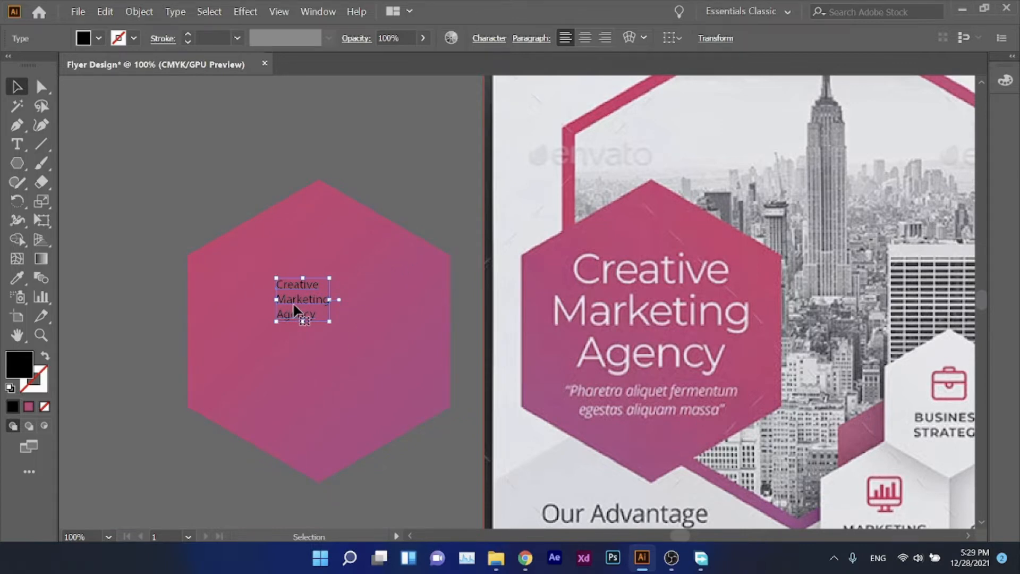
{"action": "key", "text": "a"}
{"action": "key", "text": "ctrl+t"}
{"action": "key", "text": "v"}
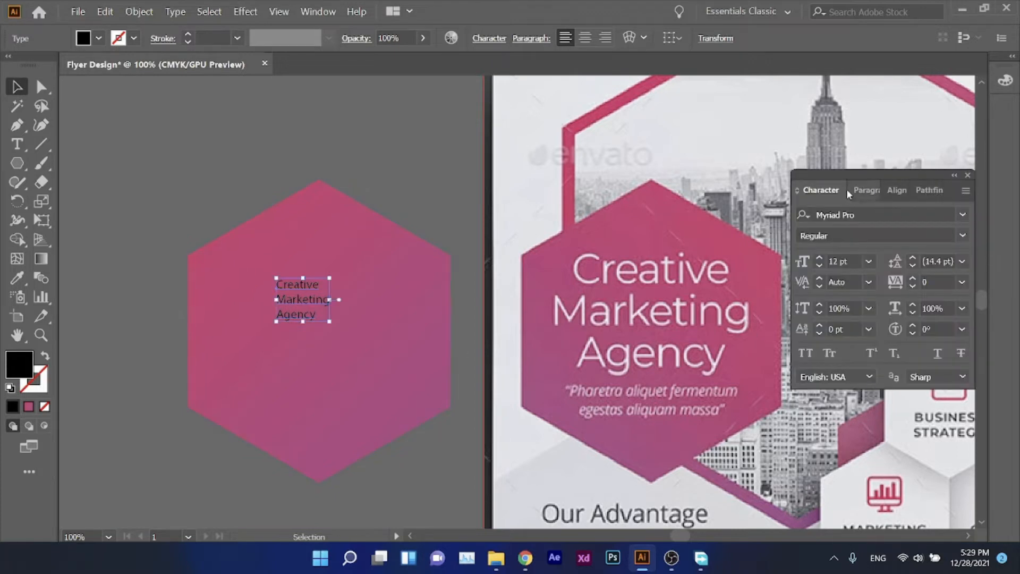
{"action": "left_click_drag", "start_coordinate": [811, 169], "coordinate": [739, 158]}
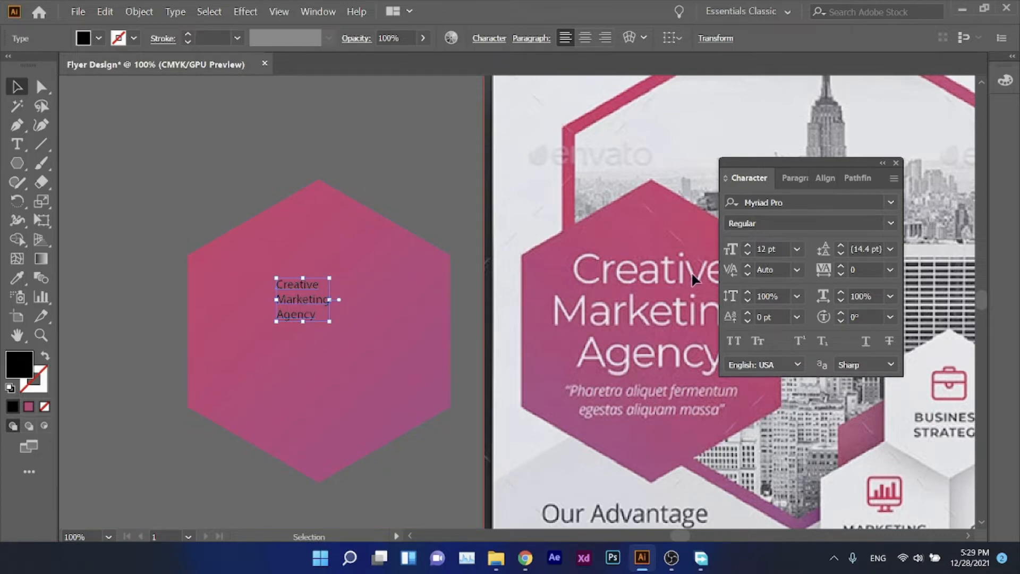
{"action": "left_click", "coordinate": [780, 247]}
{"action": "key", "text": "Up"}
{"action": "key", "text": "Up"}
{"action": "key", "text": "Up"}
{"action": "key", "text": "Up"}
{"action": "key", "text": "Up"}
{"action": "key", "text": "Up"}
{"action": "key", "text": "Up"}
{"action": "key", "text": "Up"}
{"action": "key", "text": "Up"}
{"action": "key", "text": "Up"}
{"action": "key", "text": "Up"}
{"action": "key", "text": "Up"}
{"action": "key", "text": "Up"}
{"action": "key", "text": "Up"}
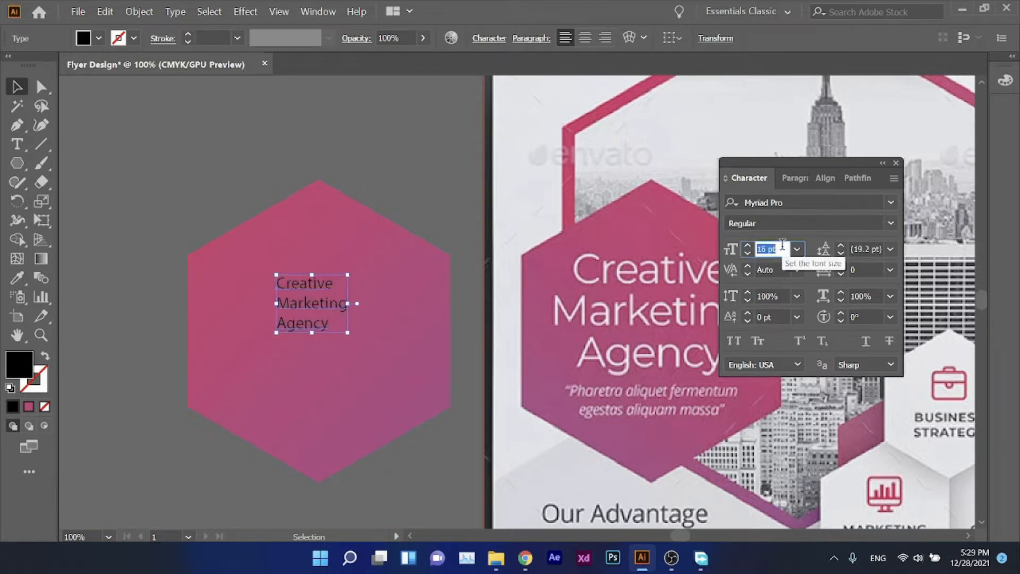
{"action": "key", "text": "Up"}
{"action": "key", "text": "Up"}
{"action": "key", "text": "Up"}
{"action": "key", "text": "Up"}
{"action": "key", "text": "Up"}
{"action": "key", "text": "Up"}
{"action": "key", "text": "Up"}
{"action": "key", "text": "Up"}
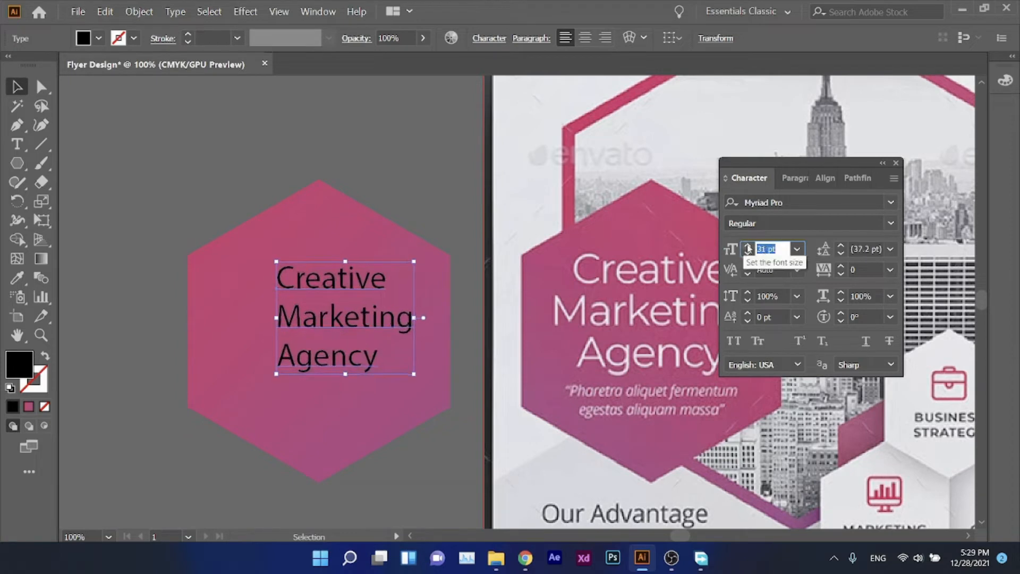
{"action": "key", "text": "Up"}
{"action": "key", "text": "Up"}
{"action": "key", "text": "Up"}
{"action": "key", "text": "Up"}
{"action": "key", "text": "Up"}
{"action": "key", "text": "Up"}
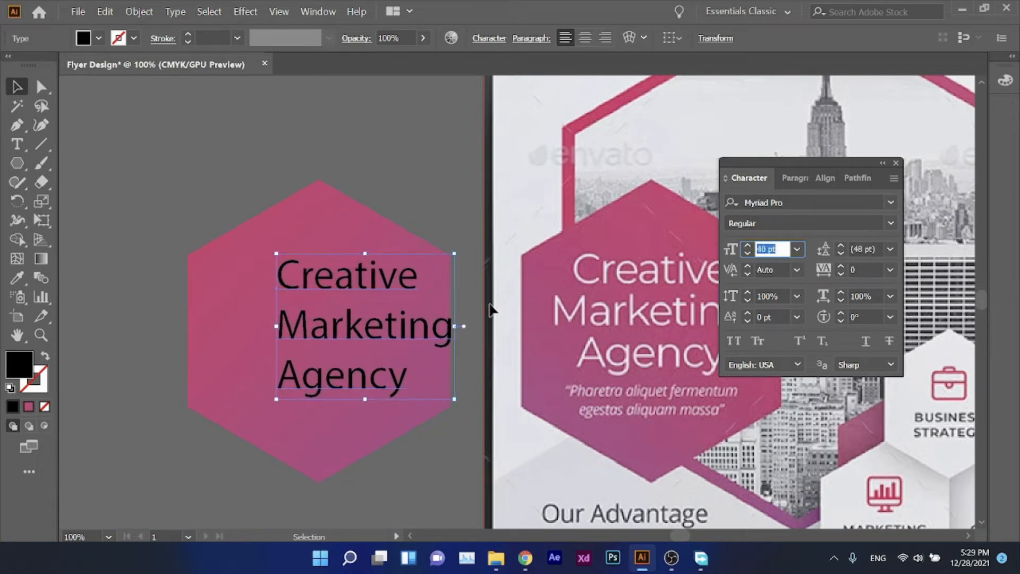
Step: Change the heading's font to Montserrat Regular and reposition the text so it fits inside the gradient hexagon
{"action": "left_click_drag", "start_coordinate": [399, 340], "coordinate": [365, 340]}
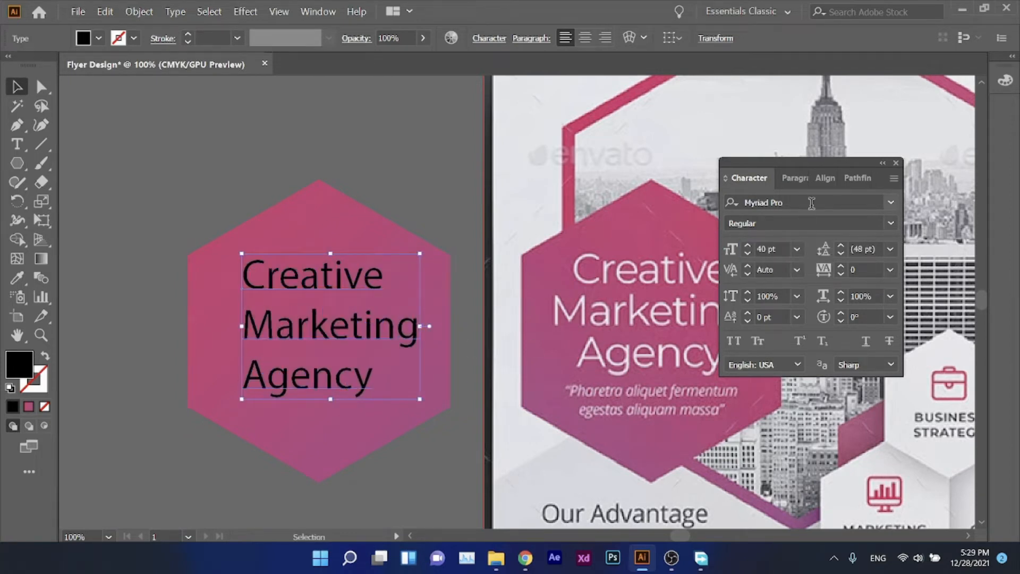
{"action": "left_click", "coordinate": [768, 202]}
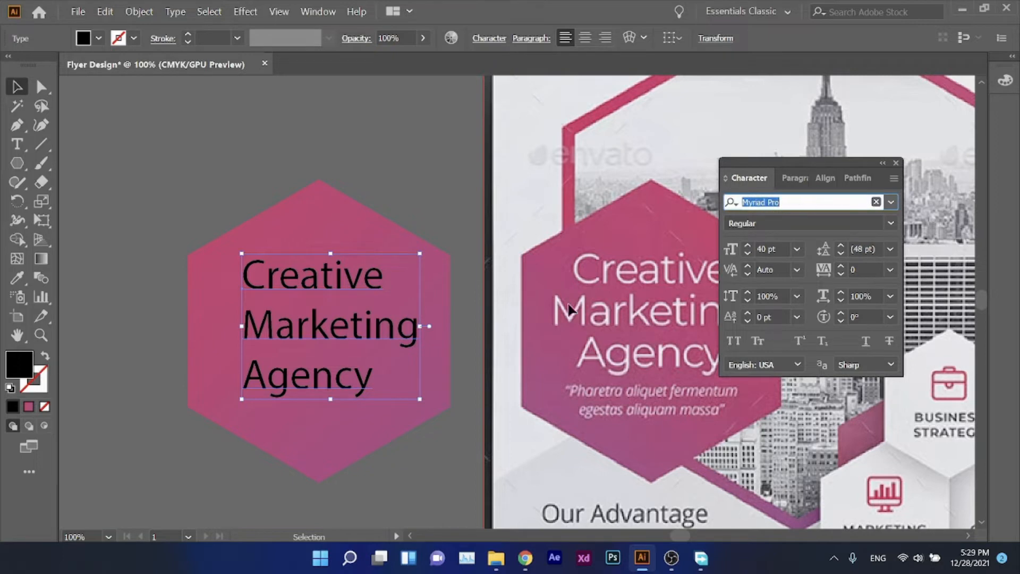
{"action": "type", "text": "mont"}
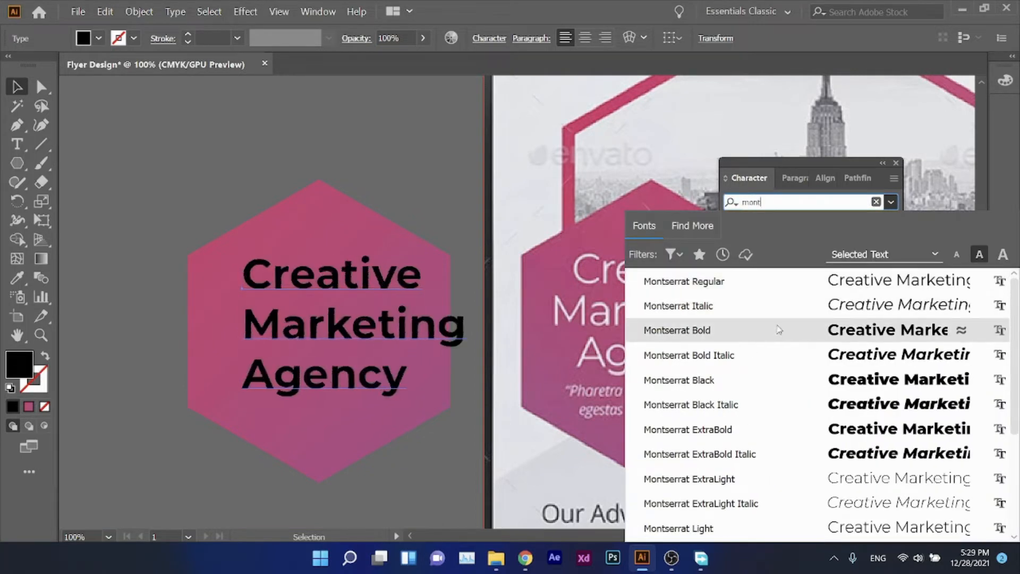
{"action": "left_click", "coordinate": [828, 281]}
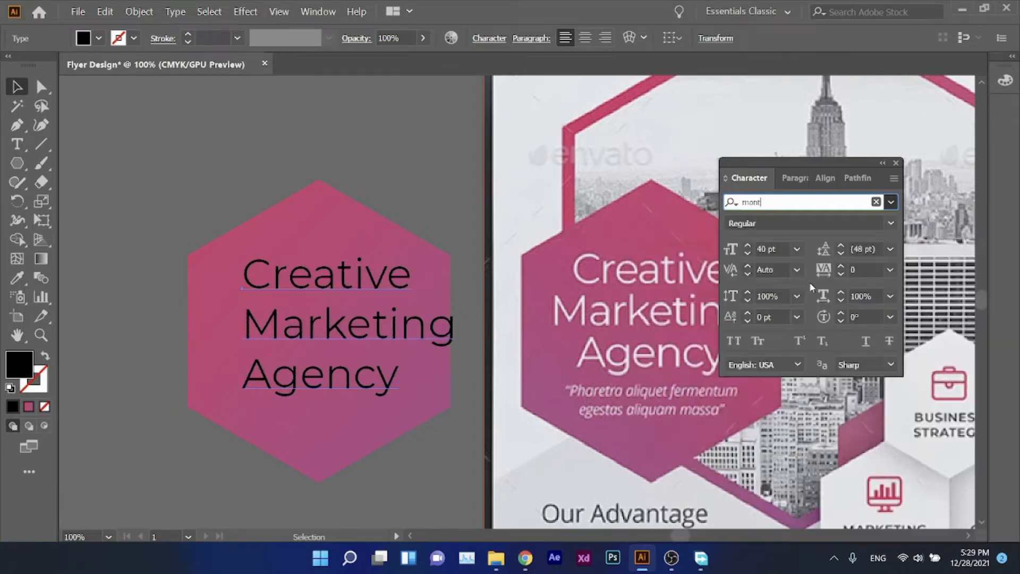
{"action": "left_click_drag", "start_coordinate": [372, 321], "coordinate": [363, 317]}
{"action": "left_click_drag", "start_coordinate": [510, 389], "coordinate": [457, 392]}
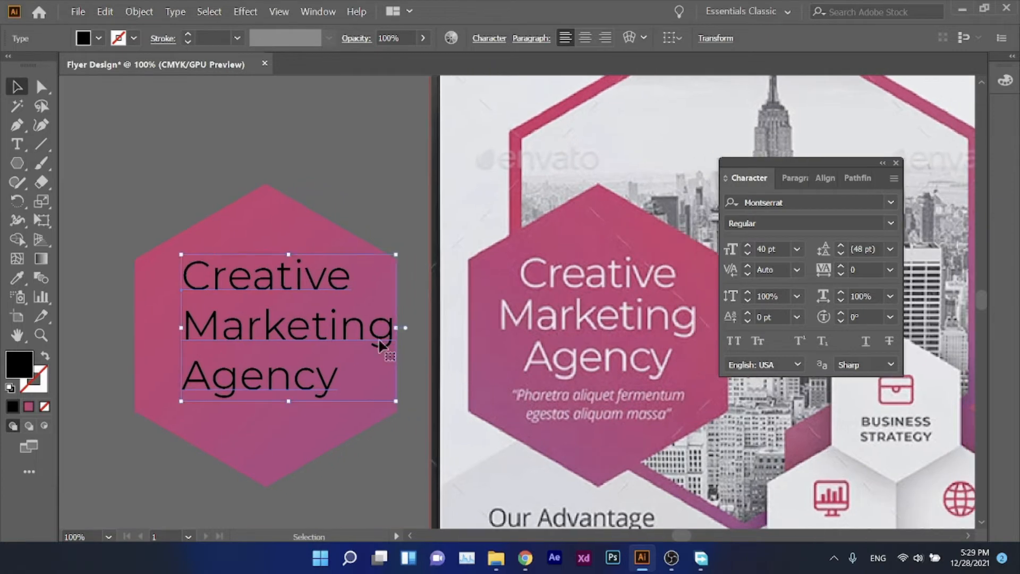
{"action": "left_click_drag", "start_coordinate": [322, 321], "coordinate": [306, 321]}
{"action": "mouse_move", "coordinate": [239, 310]}
{"action": "left_mouse_down"}
{"action": "mouse_move", "coordinate": [237, 318]}
{"action": "mouse_move", "coordinate": [263, 322]}
{"action": "mouse_move", "coordinate": [256, 317]}
{"action": "left_mouse_up"}
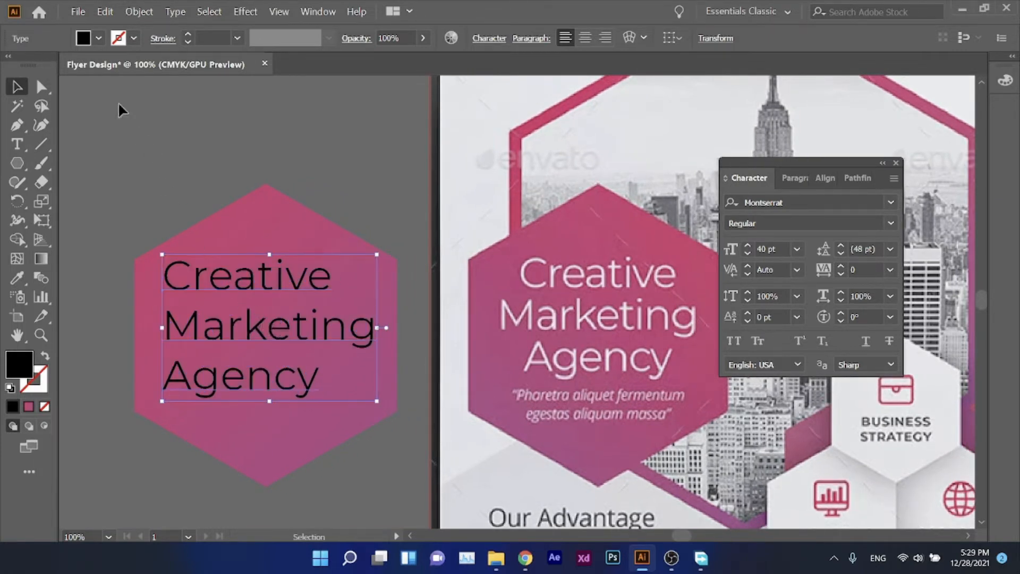
Step: Change the heading text's fill colour to white
{"action": "left_click", "coordinate": [98, 39]}
{"action": "left_click", "coordinate": [33, 65]}
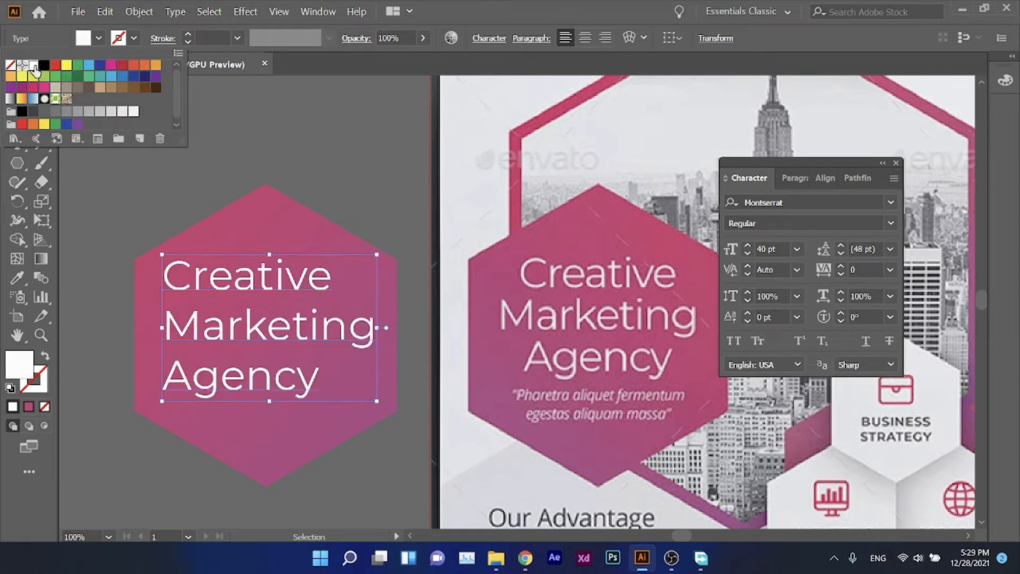
{"action": "left_click", "coordinate": [98, 39]}
{"action": "left_click", "coordinate": [99, 38]}
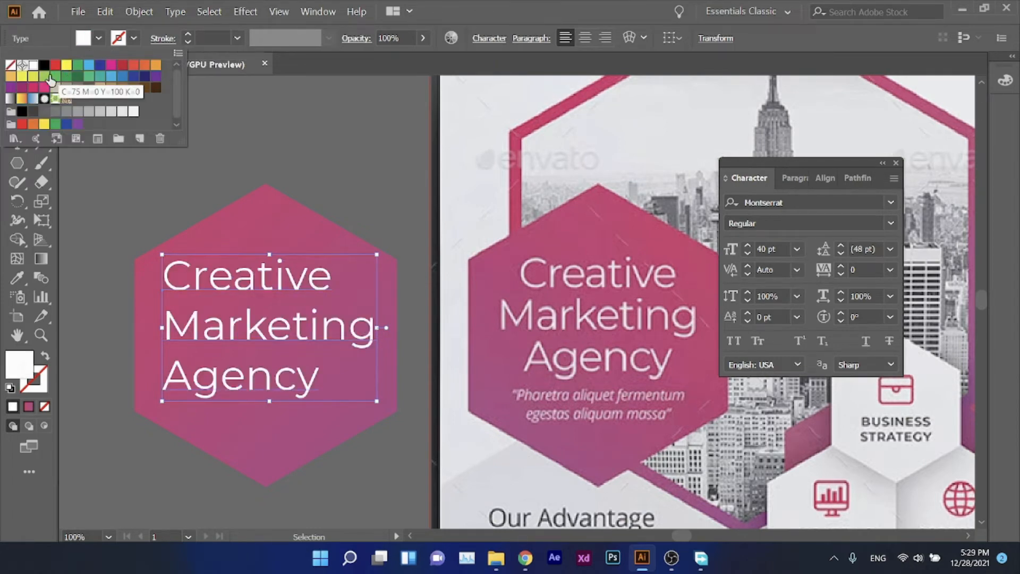
{"action": "left_click", "coordinate": [253, 362]}
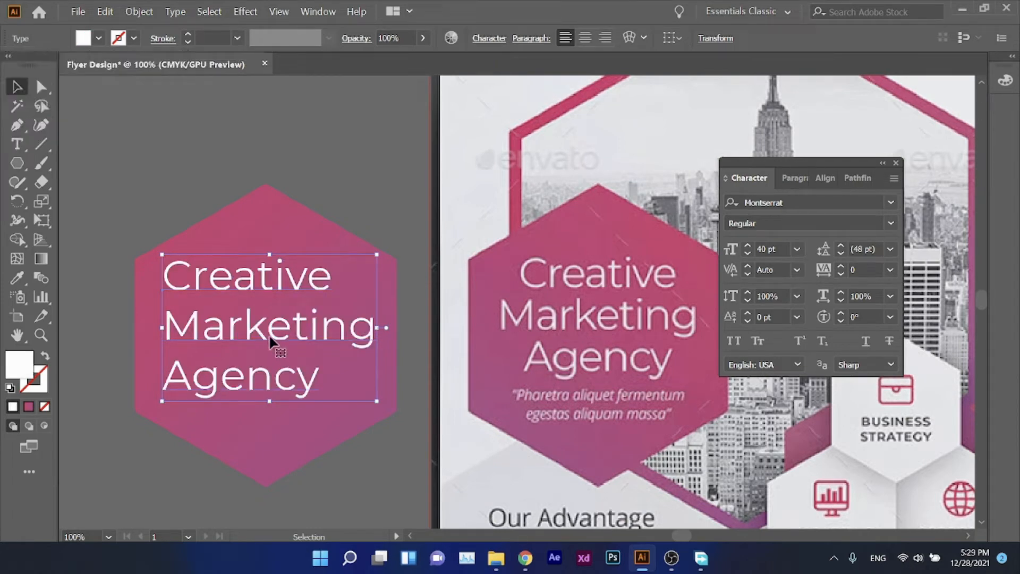
Step: Centre-align the heading's lines and move the text back to the middle of the gradient hexagon
{"action": "left_click_drag", "start_coordinate": [273, 337], "coordinate": [265, 337]}
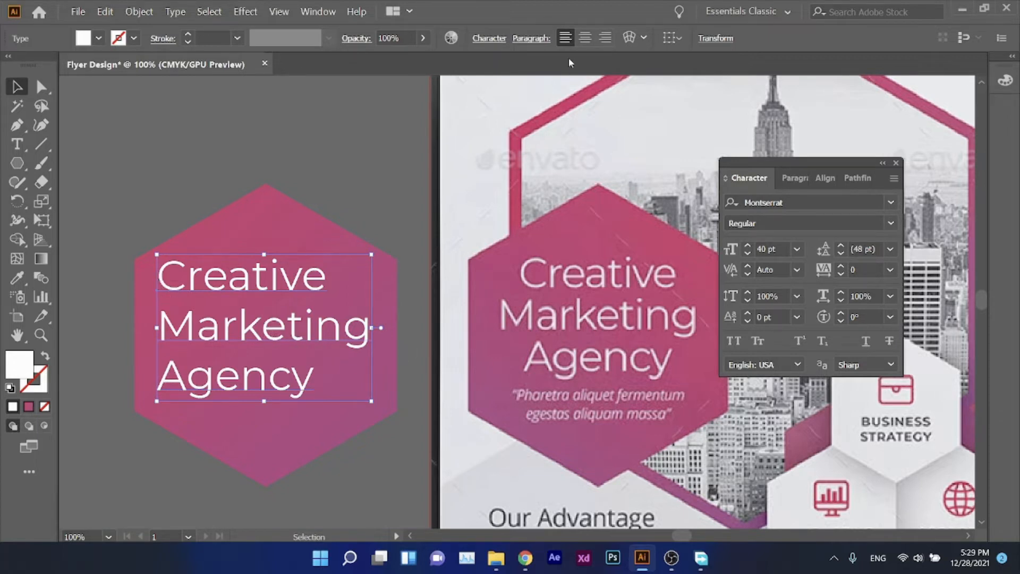
{"action": "left_click", "coordinate": [586, 38]}
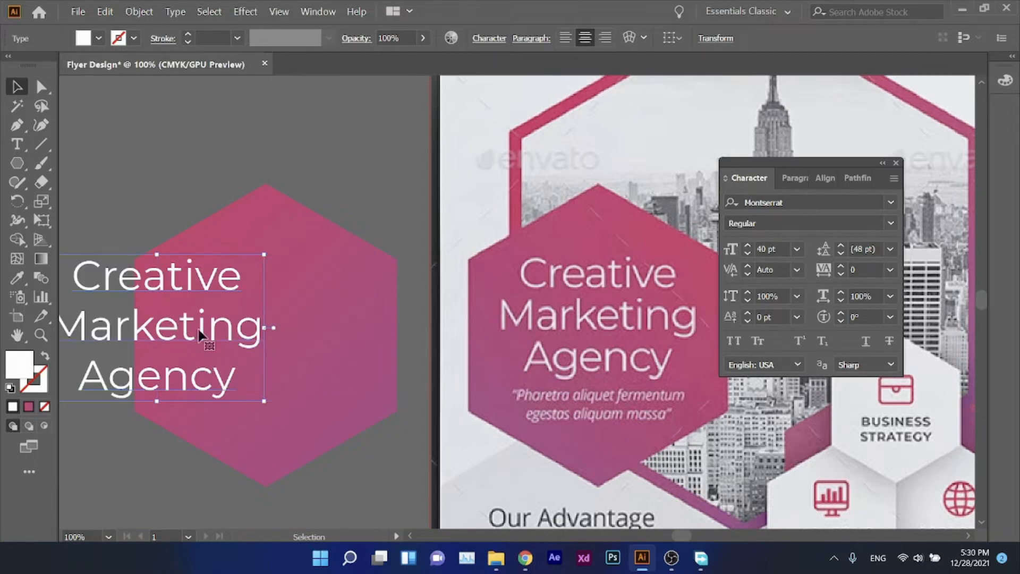
{"action": "left_click_drag", "start_coordinate": [190, 328], "coordinate": [298, 322]}
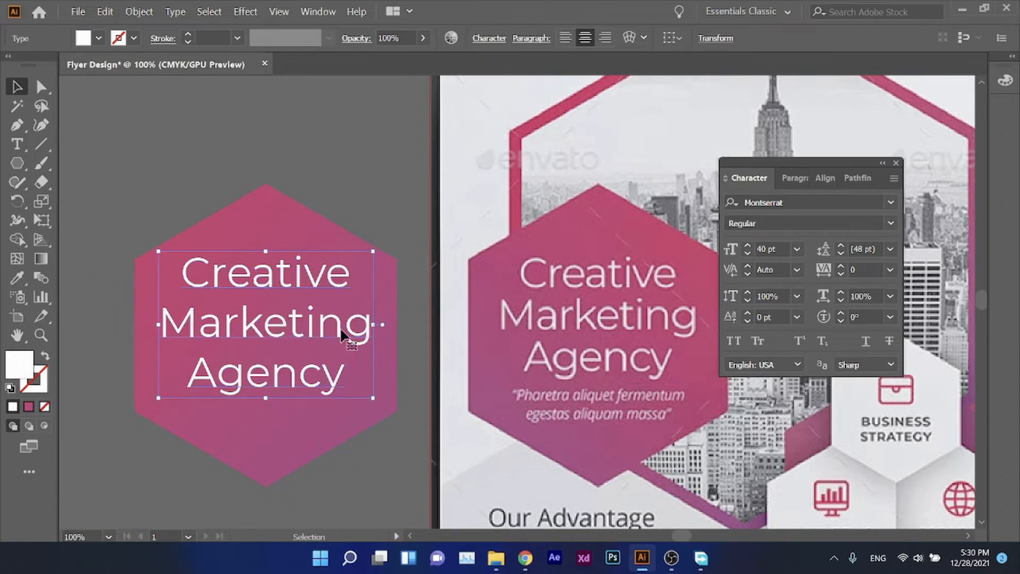
Step: Lay the white heading over the reference flyer's heading to compare their sizes, undoing the stray shift
{"action": "left_click_drag", "start_coordinate": [598, 377], "coordinate": [517, 391]}
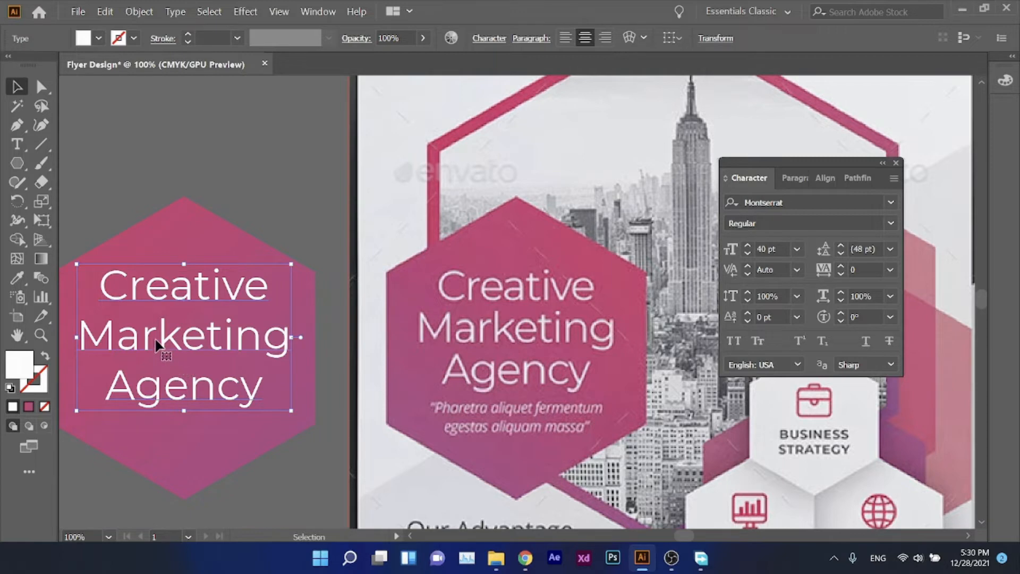
{"action": "left_click_drag", "start_coordinate": [156, 336], "coordinate": [543, 332]}
{"action": "scroll", "coordinate": [606, 391], "scroll_direction": "up", "scroll_amount": 1}
{"action": "scroll", "coordinate": [606, 391], "scroll_direction": "up", "scroll_amount": 1}
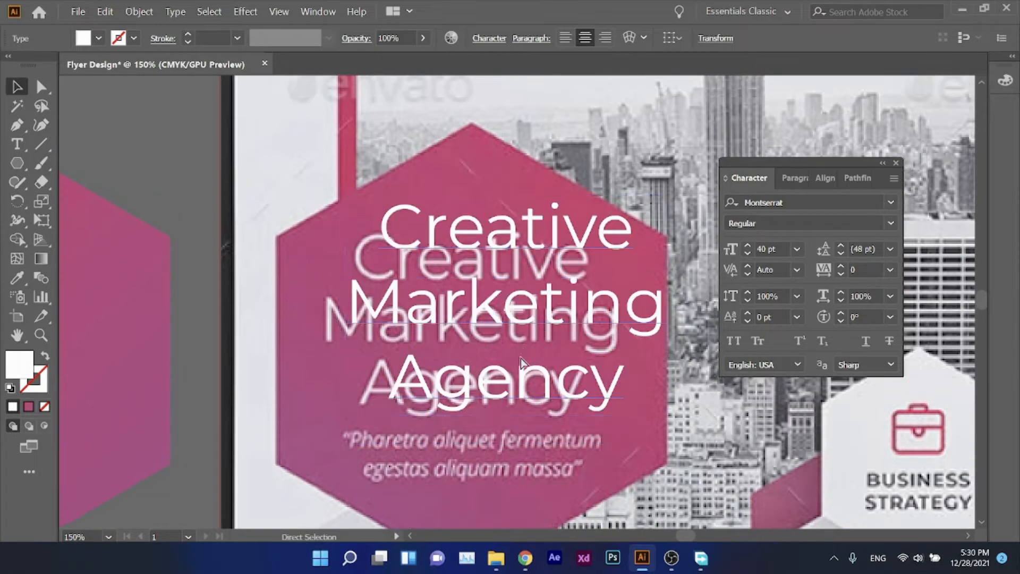
{"action": "key", "text": "ctrl+z"}
Step: Reduce the heading's font size to 36 pt, aligning it over the reference heading to match the lettering
{"action": "left_click", "coordinate": [768, 248]}
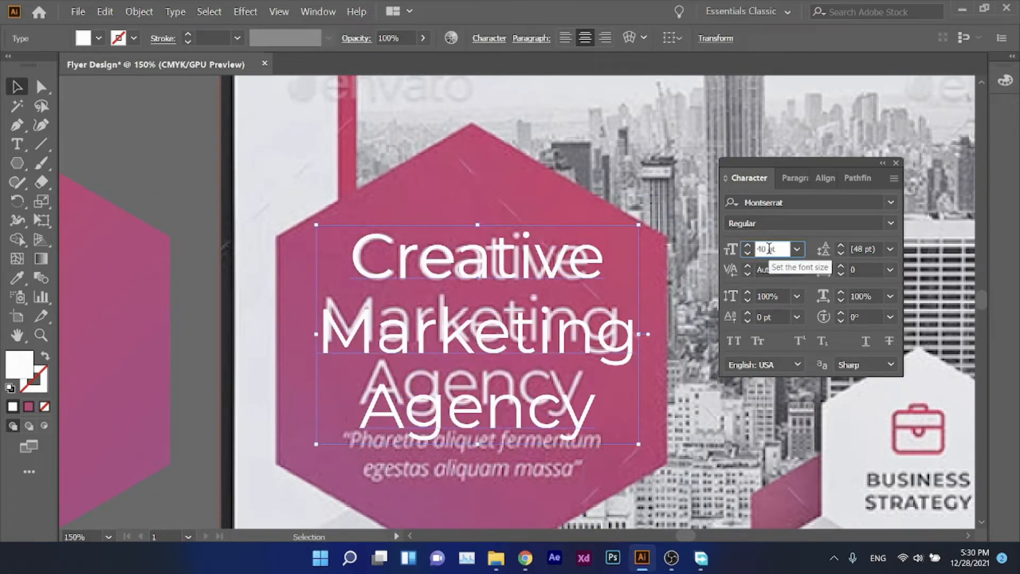
{"action": "key", "text": "Down"}
{"action": "key", "text": "Down"}
{"action": "key", "text": "Down"}
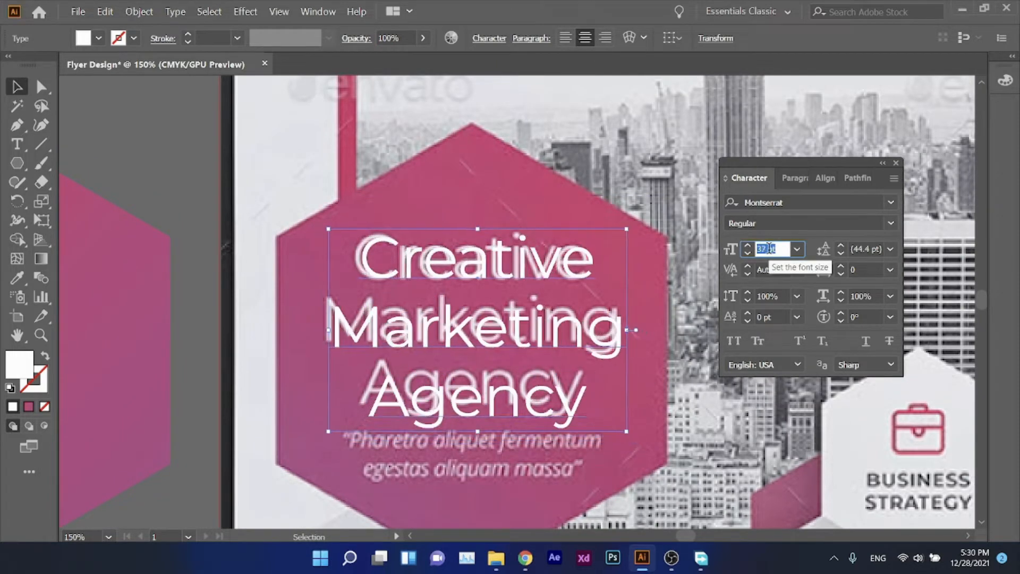
{"action": "left_click_drag", "start_coordinate": [579, 330], "coordinate": [570, 333]}
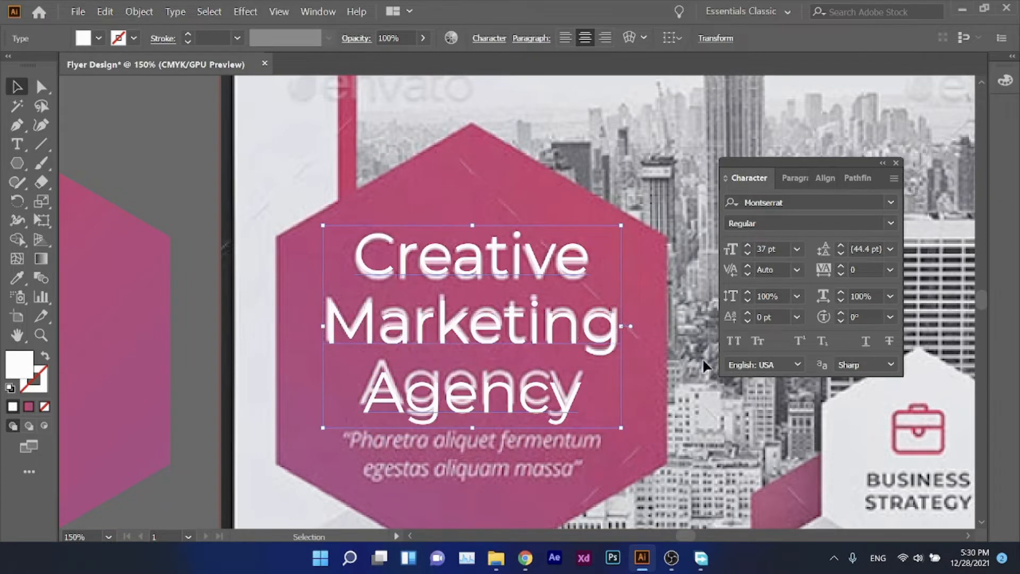
{"action": "left_click", "coordinate": [774, 249]}
{"action": "key", "text": "Down"}
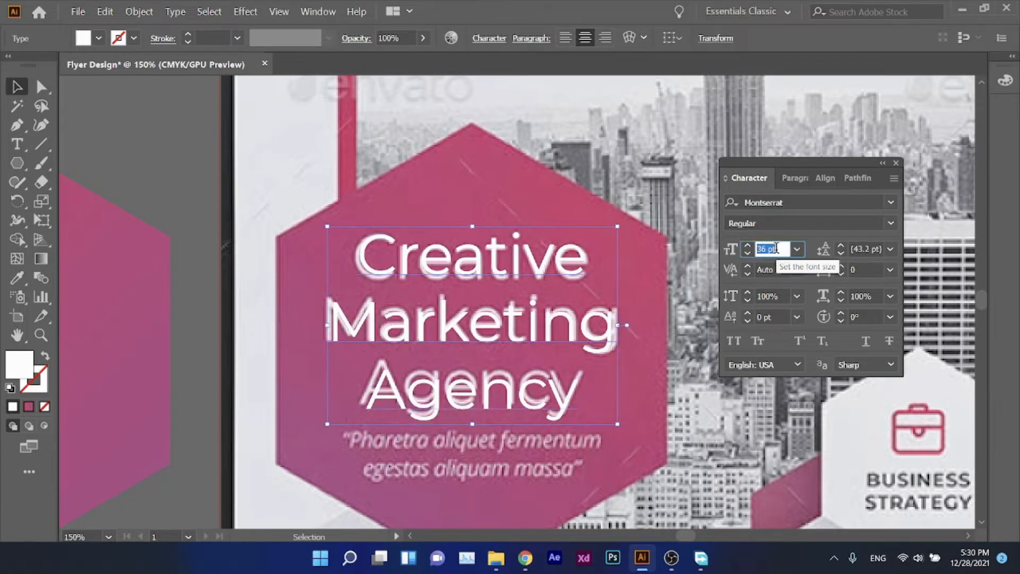
{"action": "left_click", "coordinate": [518, 316]}
{"action": "scroll", "coordinate": [571, 349], "scroll_direction": "down", "scroll_amount": 1}
{"action": "scroll", "coordinate": [558, 358], "scroll_direction": "up", "scroll_amount": 1}
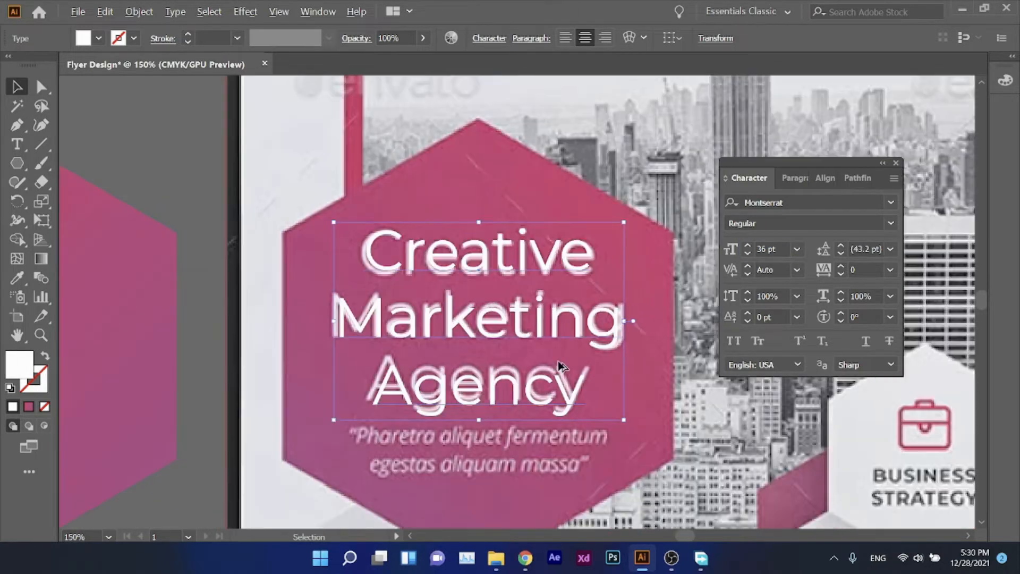
{"action": "left_click", "coordinate": [774, 248]}
{"action": "key", "text": "Down"}
{"action": "key", "text": "Up"}
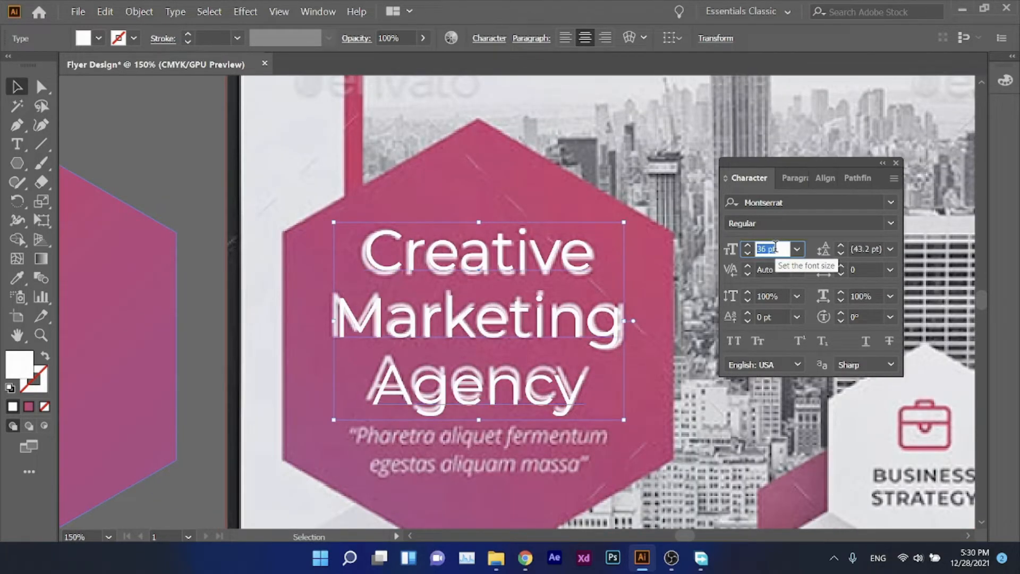
Step: Move the heading from the reference flyer back onto the gradient hexagon, in its upper middle, and deselect it
{"action": "left_click_drag", "start_coordinate": [598, 347], "coordinate": [381, 326]}
{"action": "scroll", "coordinate": [569, 330], "scroll_direction": "down", "scroll_amount": 2}
{"action": "scroll", "coordinate": [366, 445], "scroll_direction": "up", "scroll_amount": 2}
{"action": "left_click", "coordinate": [385, 459]}
{"action": "scroll", "coordinate": [407, 396], "scroll_direction": "up", "scroll_amount": 2}
{"action": "scroll", "coordinate": [410, 394], "scroll_direction": "down", "scroll_amount": 1}
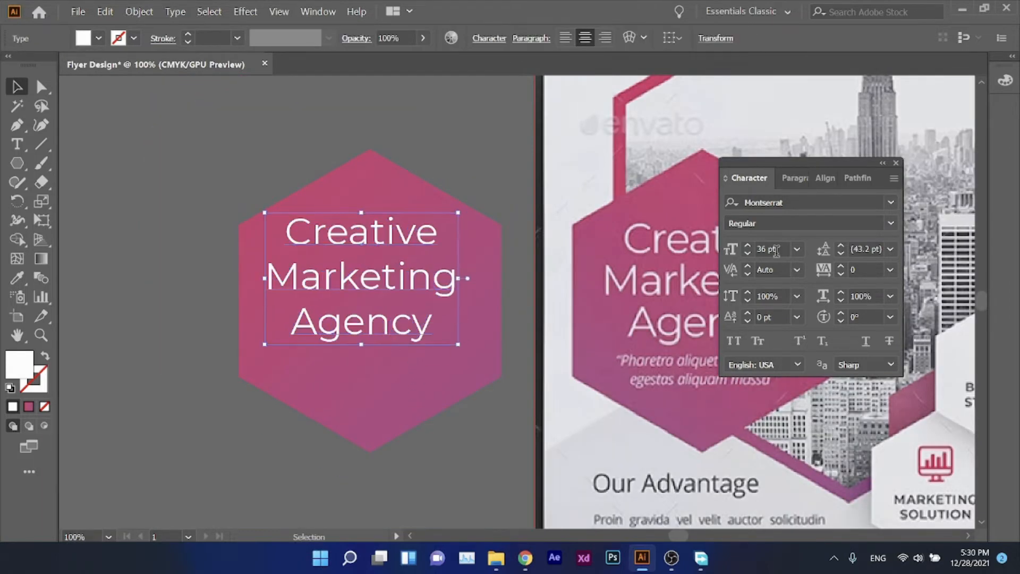
{"action": "scroll", "coordinate": [456, 412], "scroll_direction": "right", "scroll_amount": 1}
{"action": "left_click", "coordinate": [377, 460]}
{"action": "scroll", "coordinate": [396, 429], "scroll_direction": "right", "scroll_amount": 1}
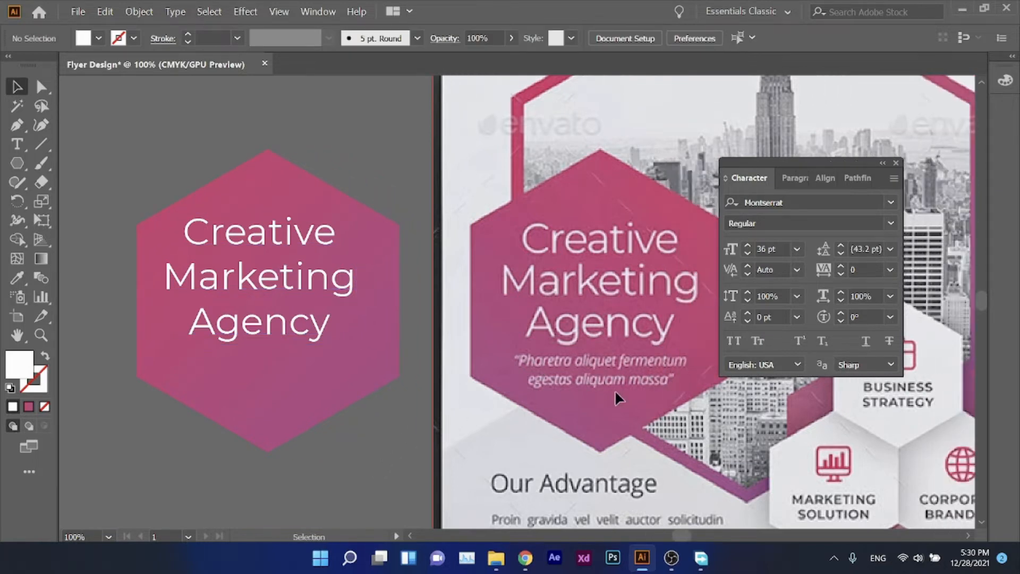
{"action": "scroll", "coordinate": [642, 375], "scroll_direction": "up", "scroll_amount": 3}
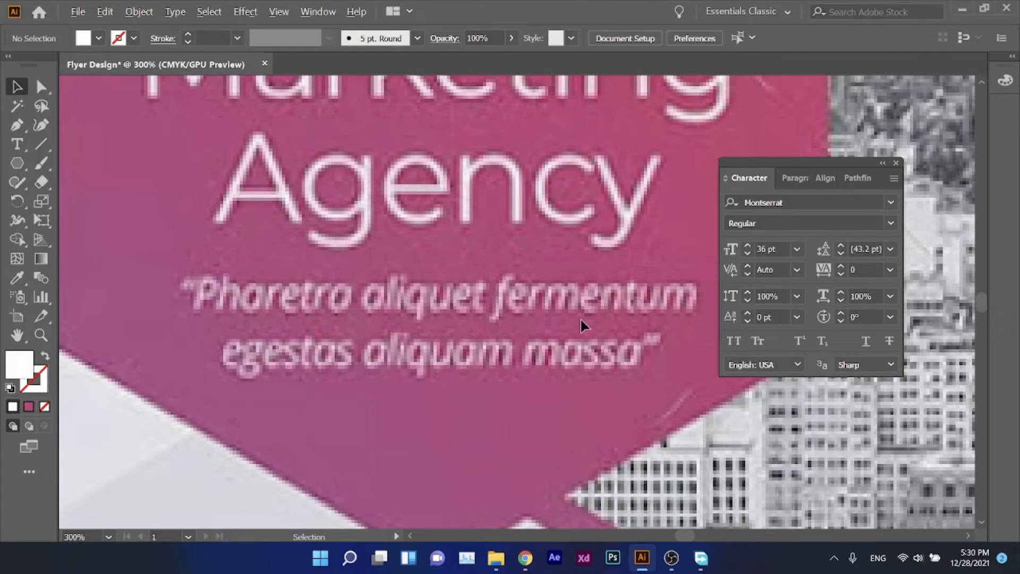
{"action": "scroll", "coordinate": [580, 317], "scroll_direction": "down", "scroll_amount": 3}
{"action": "scroll", "coordinate": [547, 340], "scroll_direction": "left", "scroll_amount": 1}
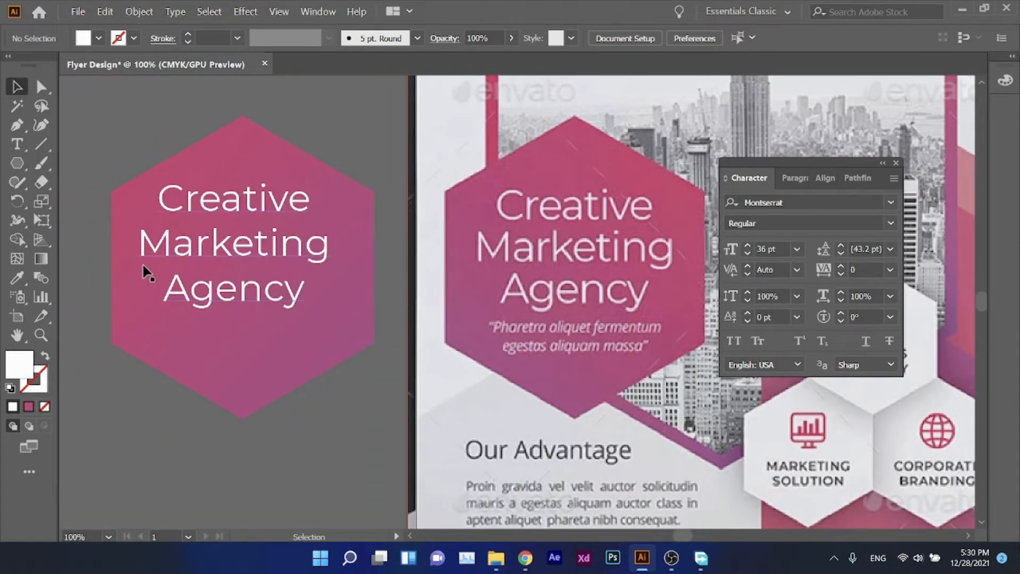
{"action": "scroll", "coordinate": [146, 268], "scroll_direction": "left", "scroll_amount": 1}
{"action": "left_click", "coordinate": [301, 251]}
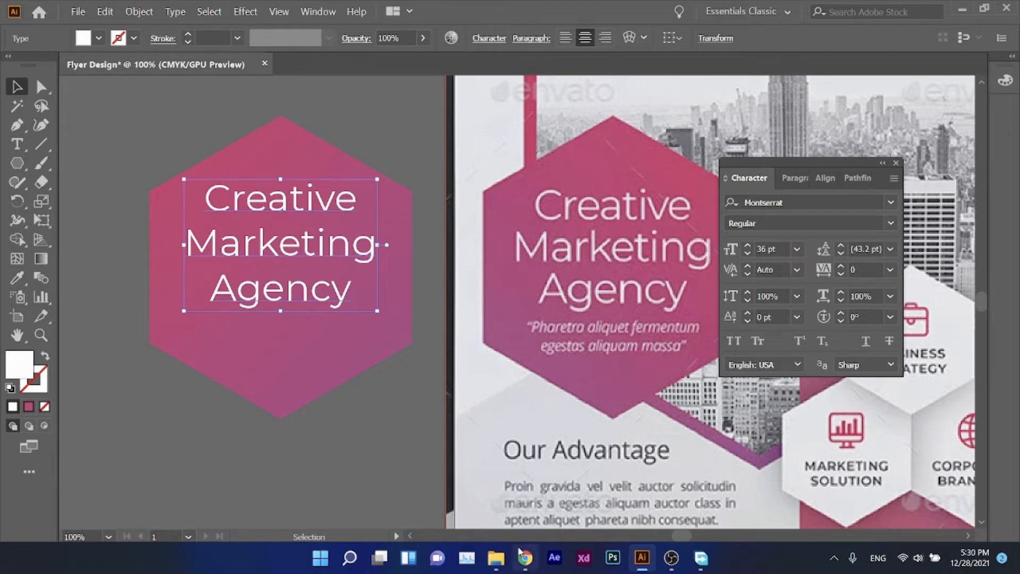
Step: Switch to Chrome and open lipsum.com in a new tab
{"action": "mouse_move", "coordinate": [525, 557]}
{"action": "left_click", "coordinate": [518, 514]}
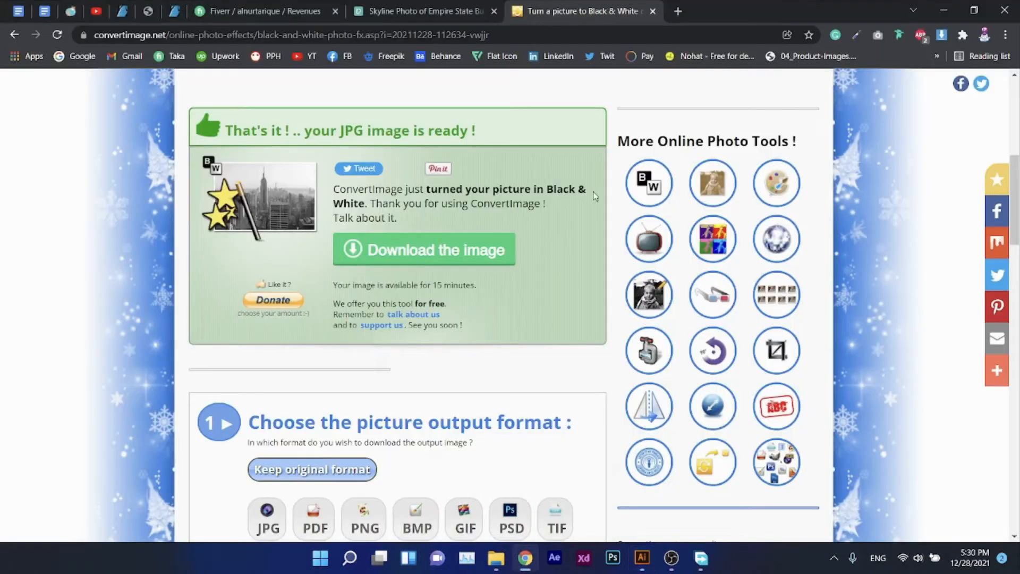
{"action": "left_click", "coordinate": [682, 14]}
{"action": "type", "text": "lip"}
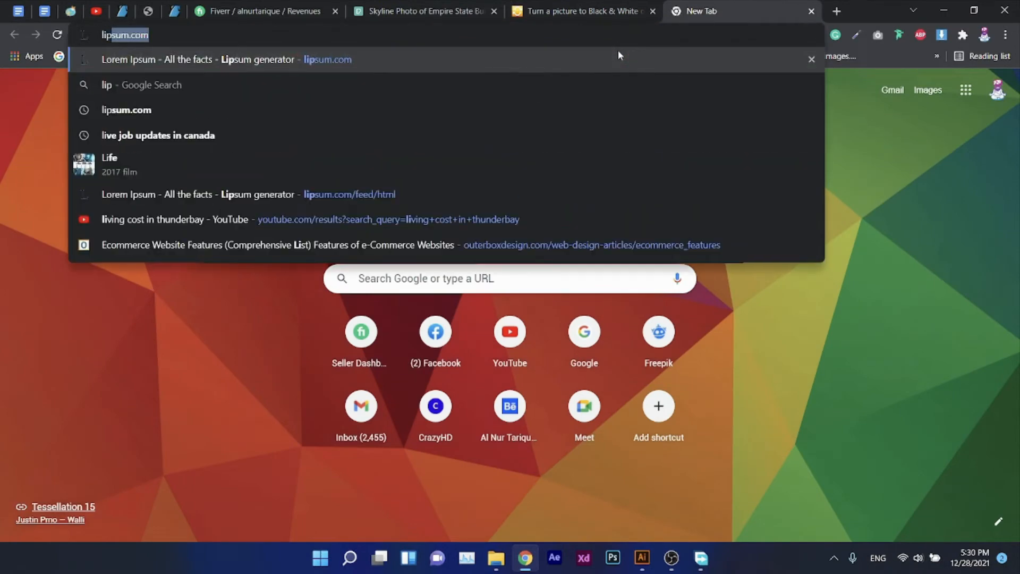
{"action": "type", "text": "sum.com"}
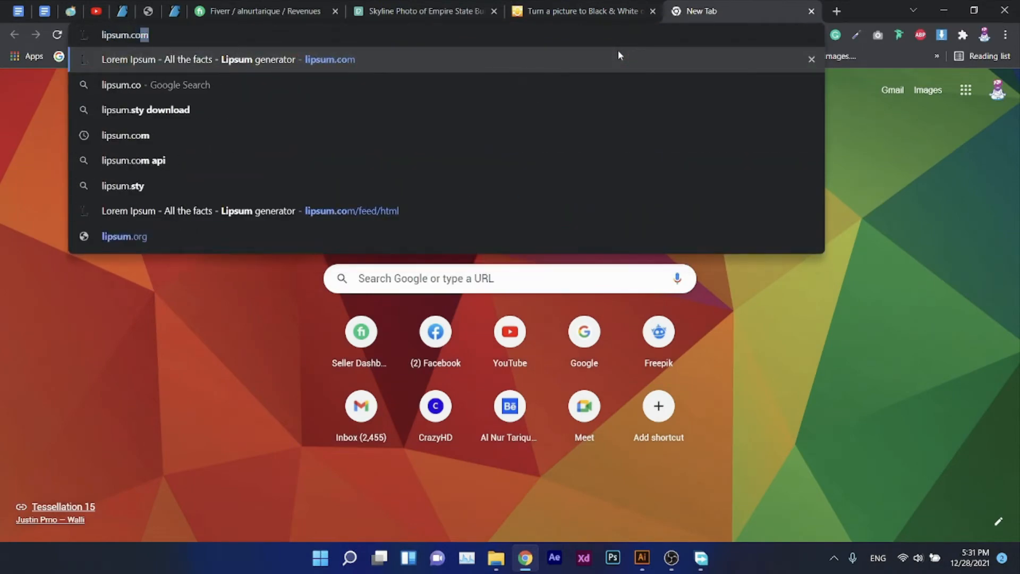
{"action": "key", "text": "Return"}
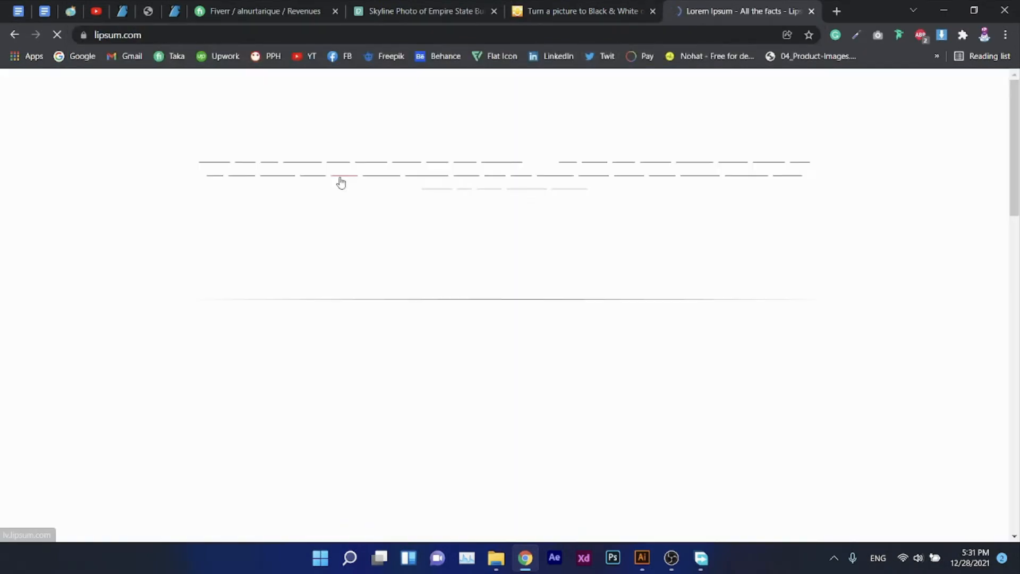
Step: Generate five paragraphs of Lorem Ipsum text that start with 'Lorem ipsum dolor sit amet...'
{"action": "left_click_drag", "start_coordinate": [372, 237], "coordinate": [630, 246]}
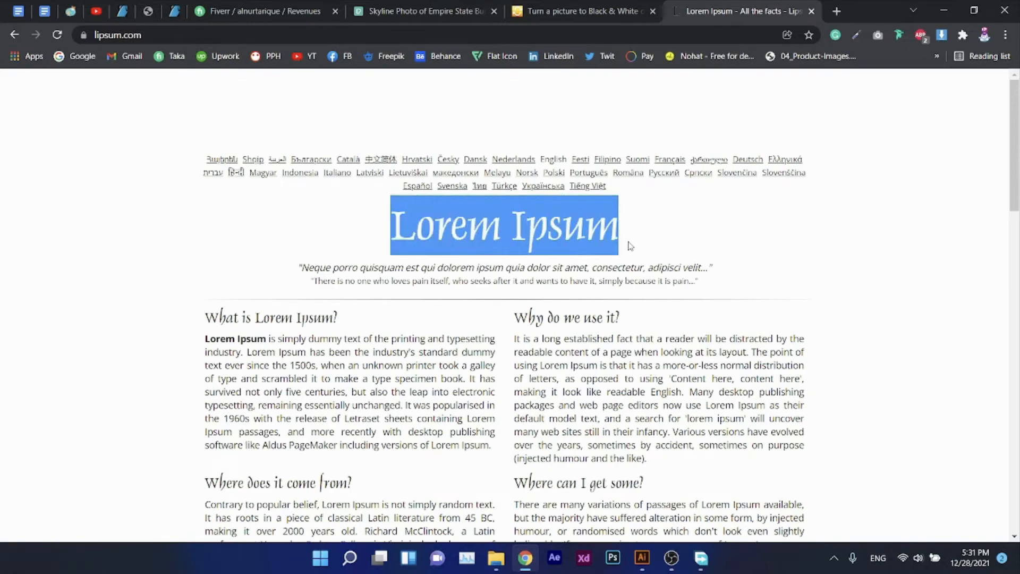
{"action": "left_click", "coordinate": [631, 246]}
{"action": "scroll", "coordinate": [680, 381], "scroll_direction": "down", "scroll_amount": 9}
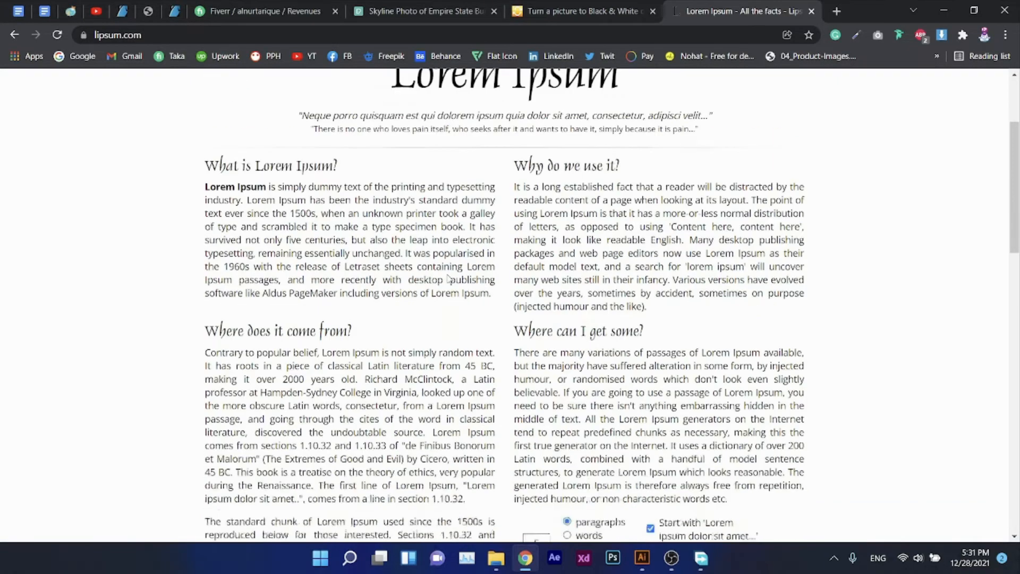
{"action": "scroll", "coordinate": [681, 381], "scroll_direction": "up", "scroll_amount": 3}
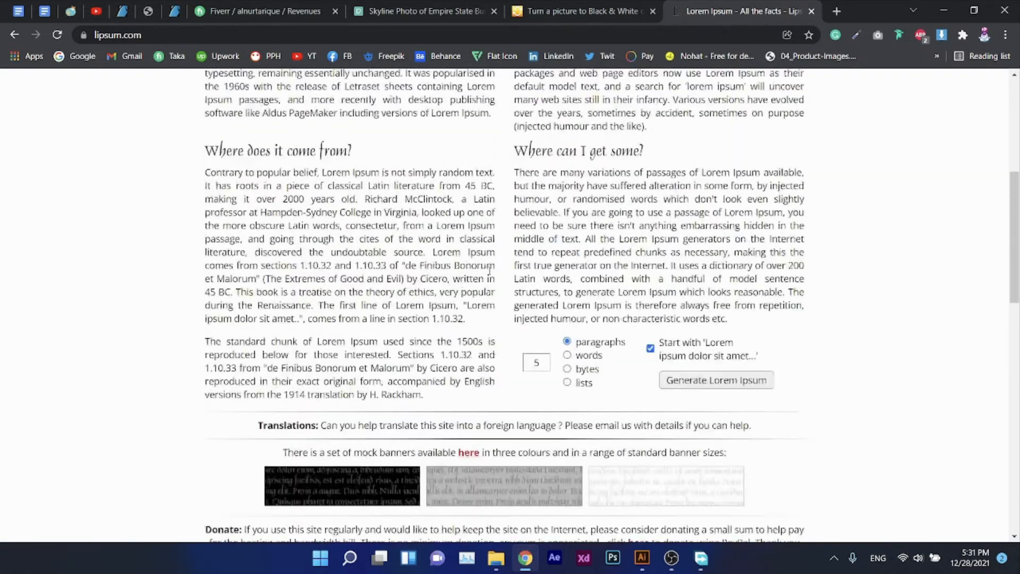
{"action": "left_click", "coordinate": [736, 384]}
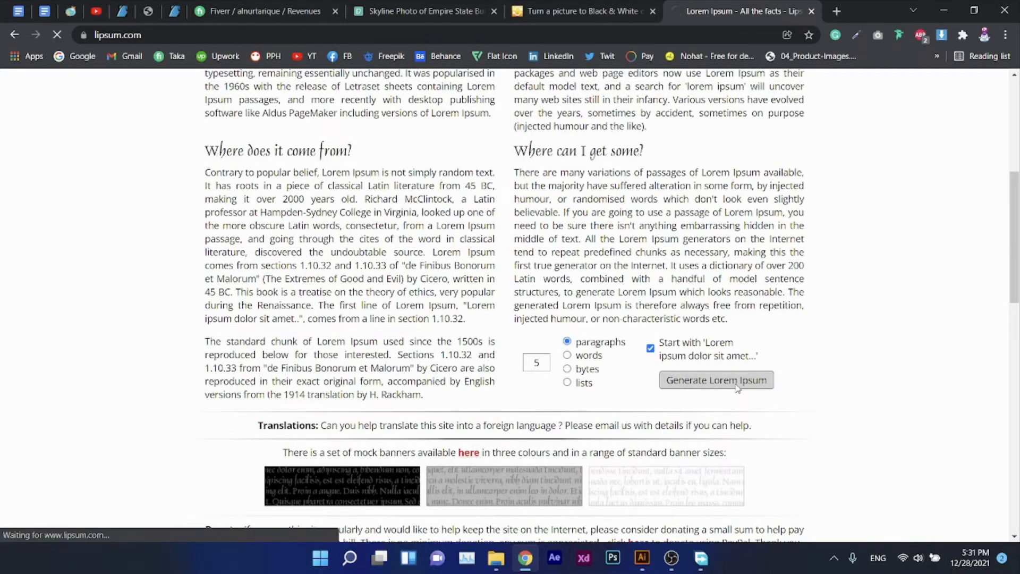
Step: Copy the phrase "Duis vulputate tellus eget viverra tempus" from the second generated paragraph
{"action": "key", "text": "alt+Tab"}
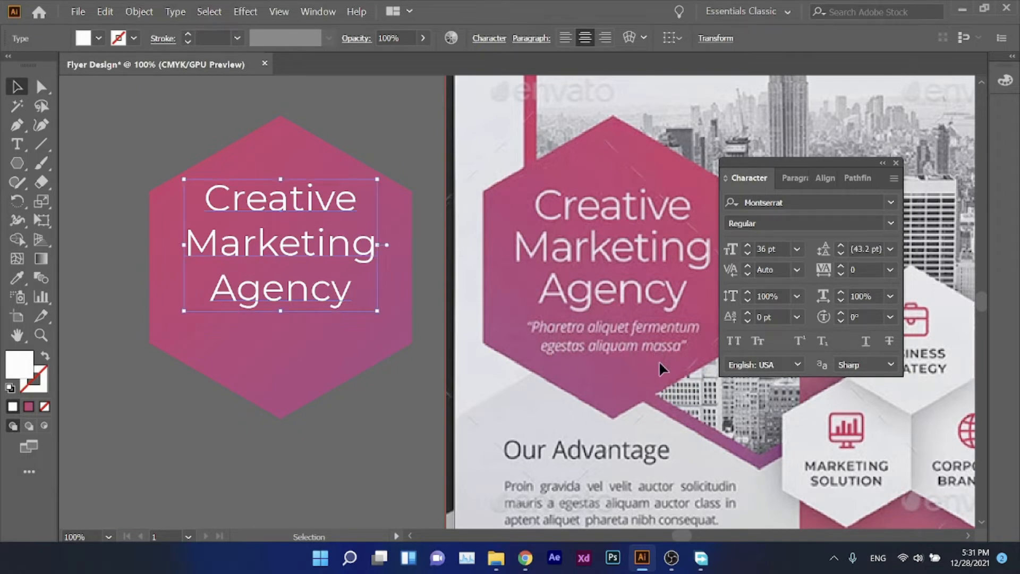
{"action": "key", "text": "alt+Tab"}
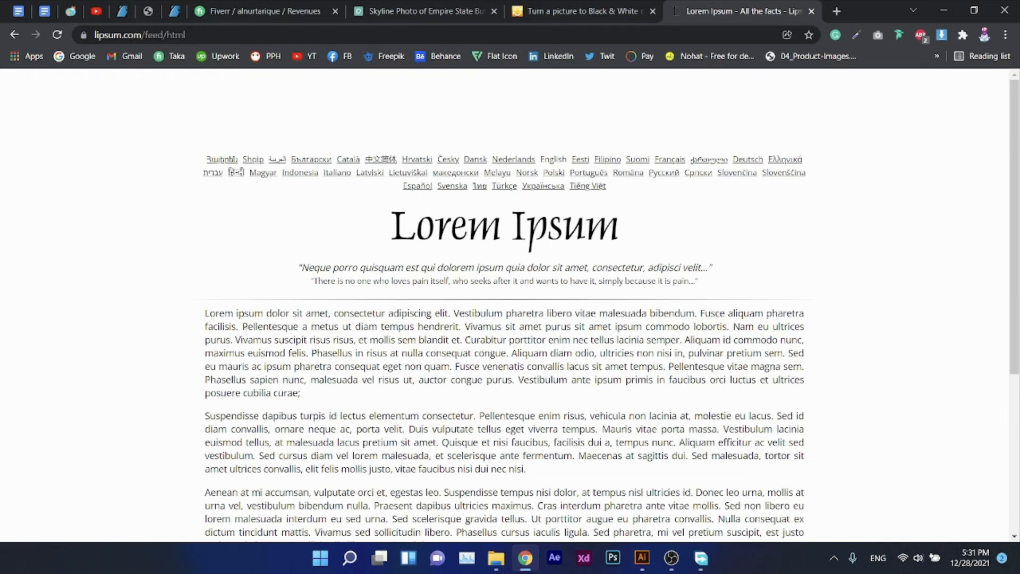
{"action": "scroll", "coordinate": [370, 410], "scroll_direction": "down", "scroll_amount": 1}
{"action": "left_click_drag", "start_coordinate": [262, 349], "coordinate": [662, 452]}
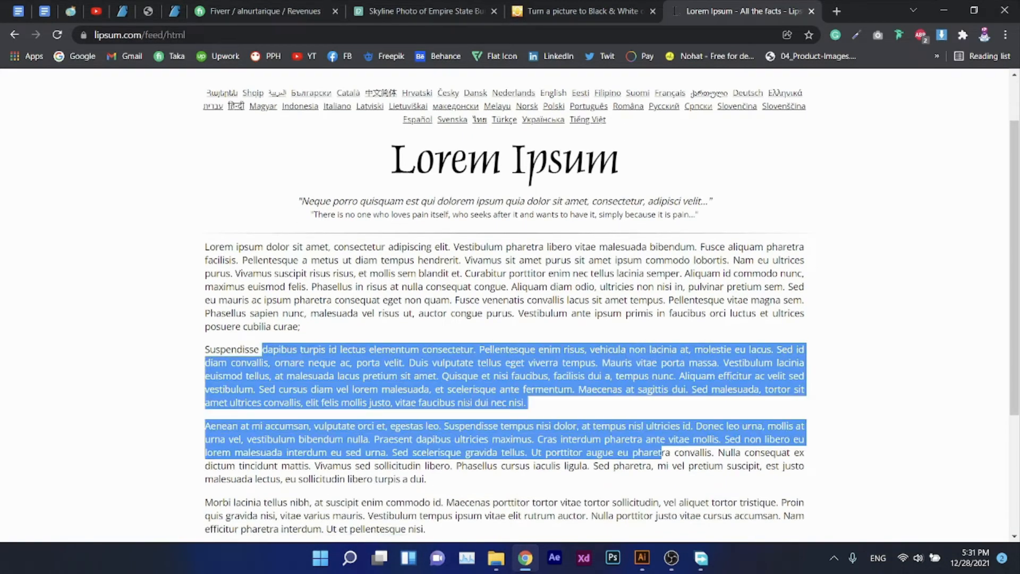
{"action": "left_click", "coordinate": [349, 364]}
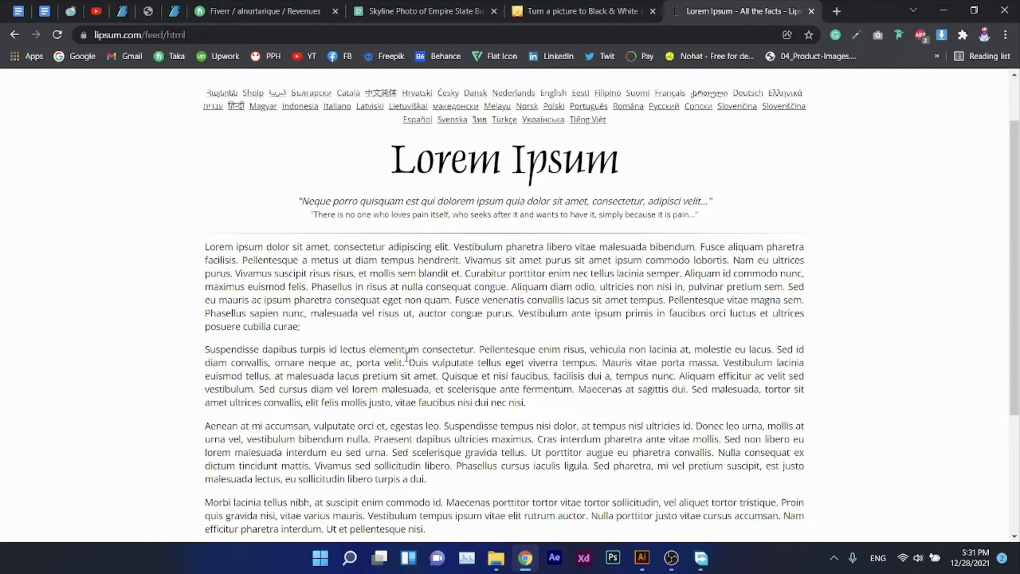
{"action": "left_click_drag", "start_coordinate": [410, 362], "coordinate": [602, 362]}
{"action": "key", "text": "ctrl+c"}
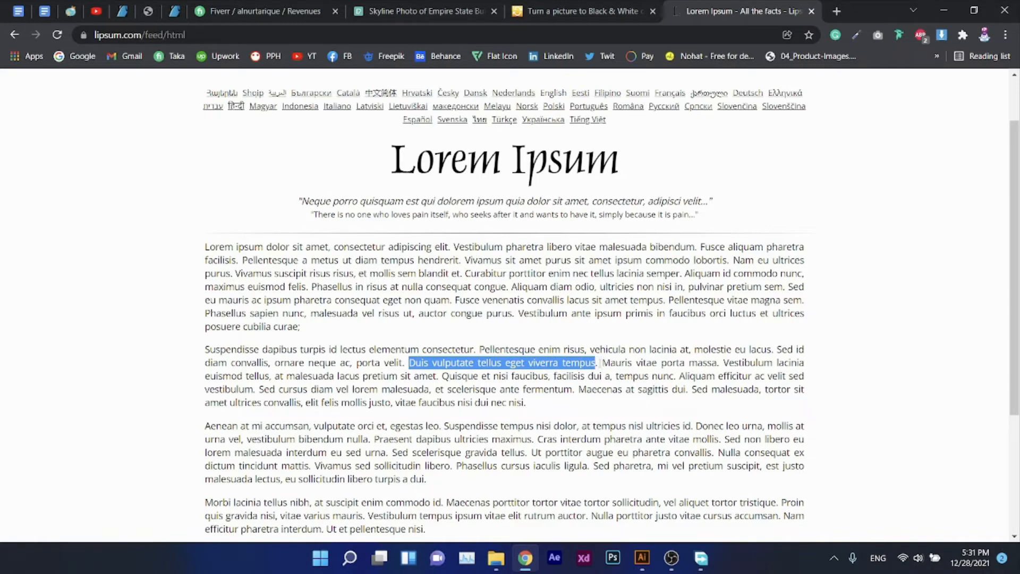
Step: Switch to Illustrator and paste "Duis vulputate tellus eget viverra tempus" as a new text line just below the hexagon's heading
{"action": "left_click", "coordinate": [642, 557]}
{"action": "left_click", "coordinate": [324, 476]}
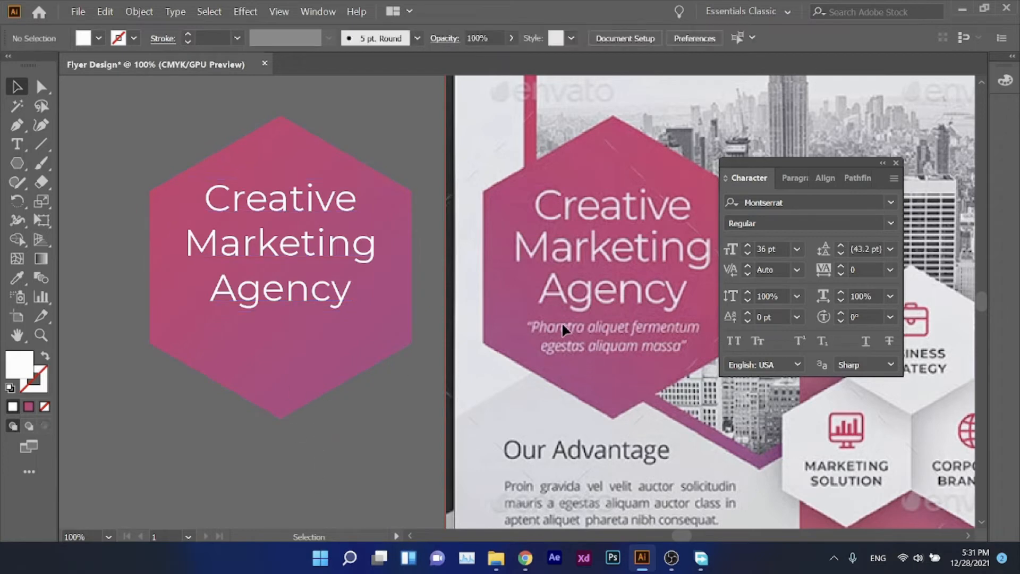
{"action": "left_click", "coordinate": [17, 144]}
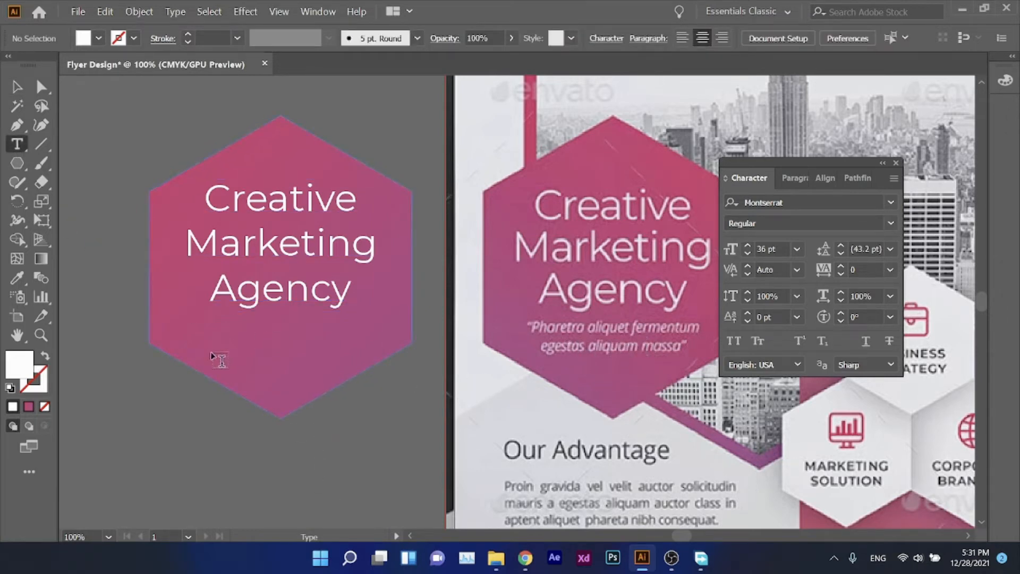
{"action": "scroll", "coordinate": [212, 354], "scroll_direction": "up", "scroll_amount": 2}
{"action": "left_click", "coordinate": [182, 329]}
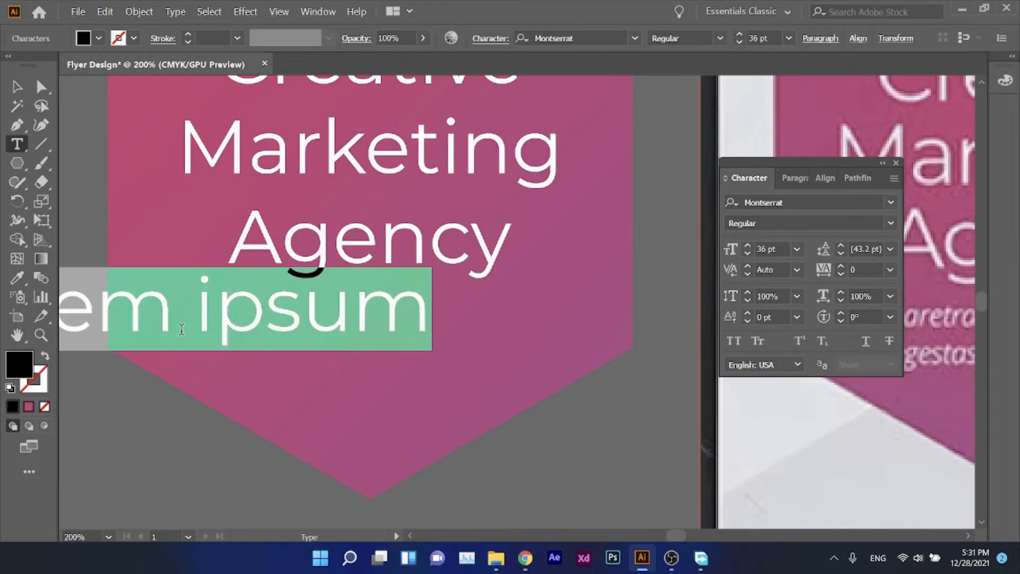
{"action": "scroll", "coordinate": [390, 355], "scroll_direction": "down", "scroll_amount": 1}
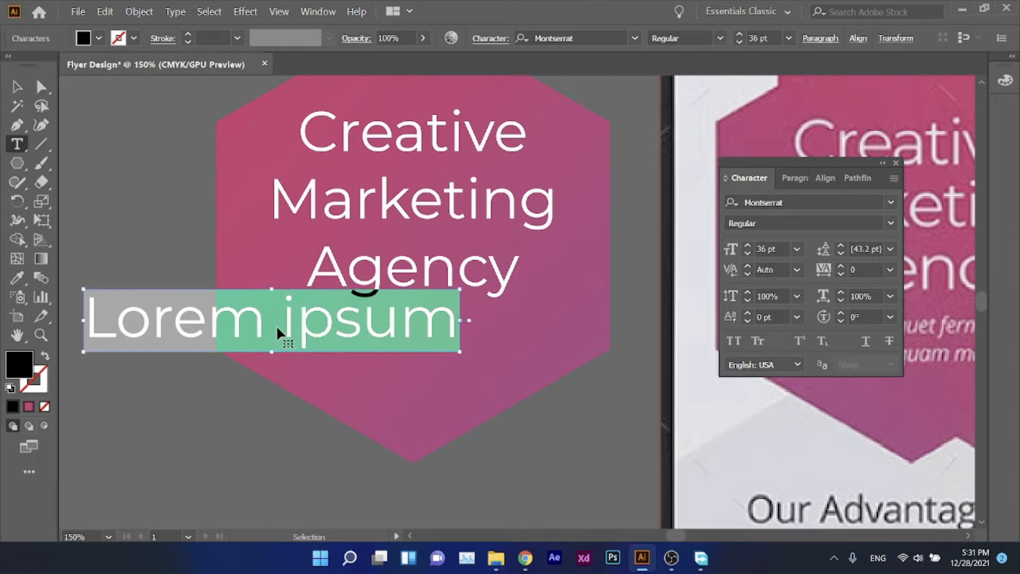
{"action": "key", "text": "ctrl+v"}
{"action": "scroll", "coordinate": [348, 316], "scroll_direction": "down", "scroll_amount": 2}
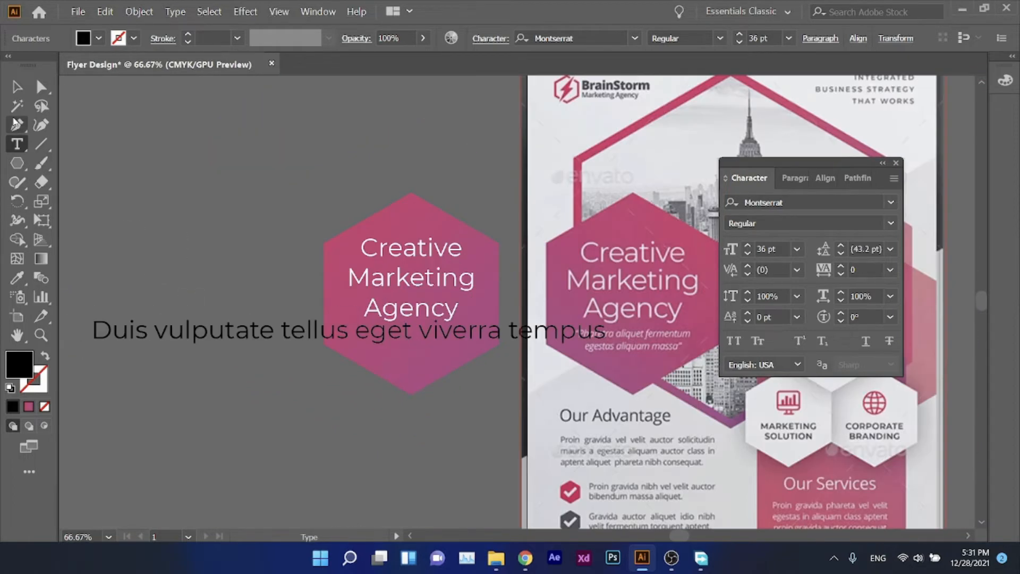
{"action": "key", "text": "Escape"}
Step: Move the pasted tagline lower, towards the reference flyer, and reduce its font size to 14 pt
{"action": "left_click_drag", "start_coordinate": [221, 324], "coordinate": [611, 394]}
{"action": "scroll", "coordinate": [417, 372], "scroll_direction": "up", "scroll_amount": 1}
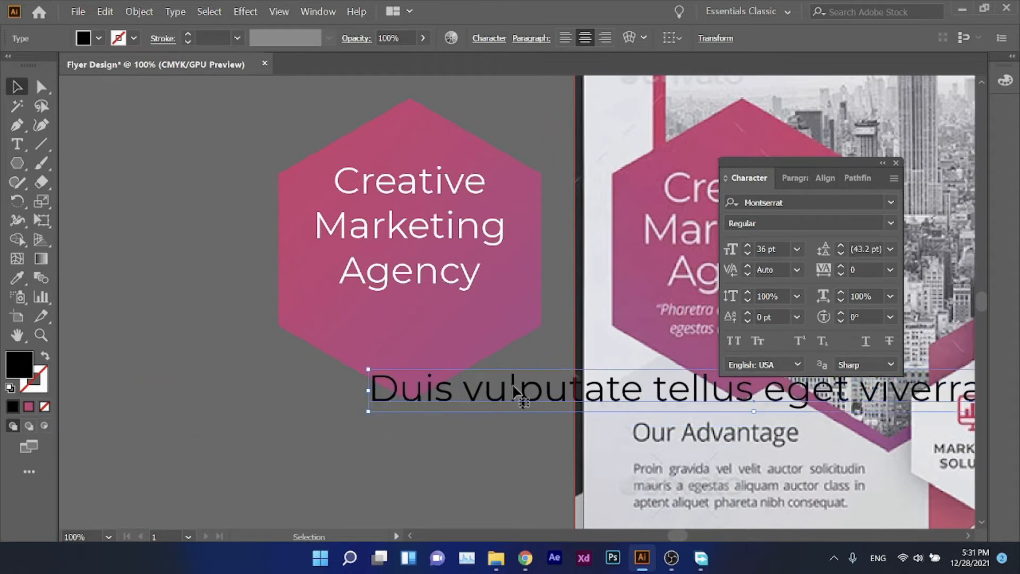
{"action": "scroll", "coordinate": [530, 365], "scroll_direction": "right", "scroll_amount": 5}
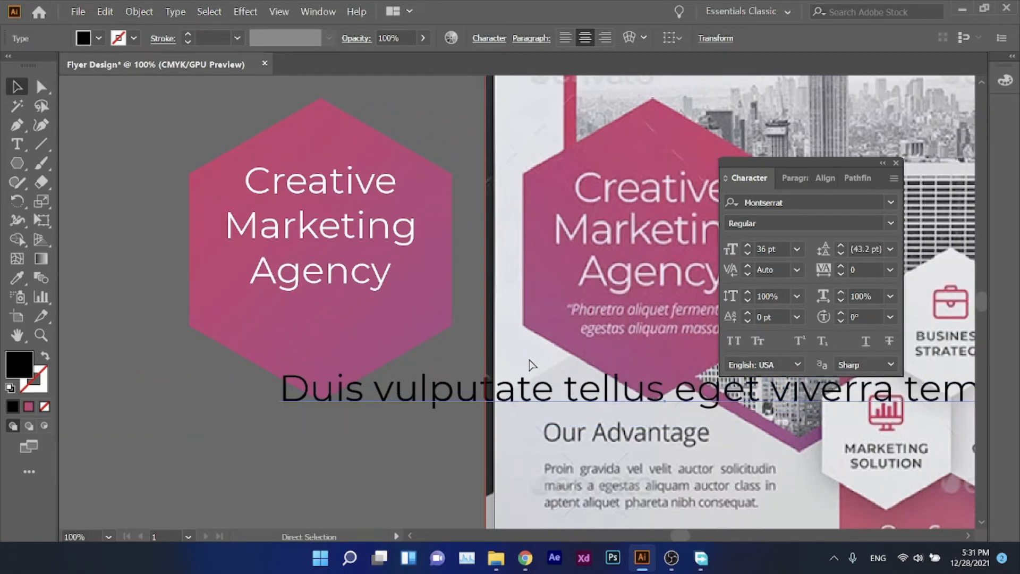
{"action": "left_click", "coordinate": [768, 250]}
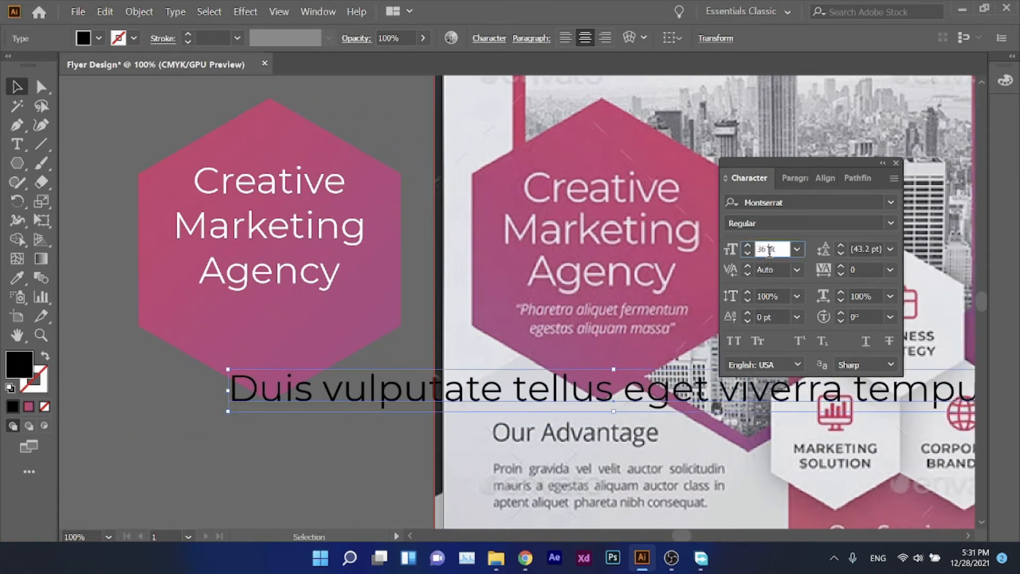
{"action": "scroll", "coordinate": [769, 249], "scroll_direction": "down", "scroll_amount": 15}
{"action": "scroll", "coordinate": [769, 250], "scroll_direction": "down", "scroll_amount": 7}
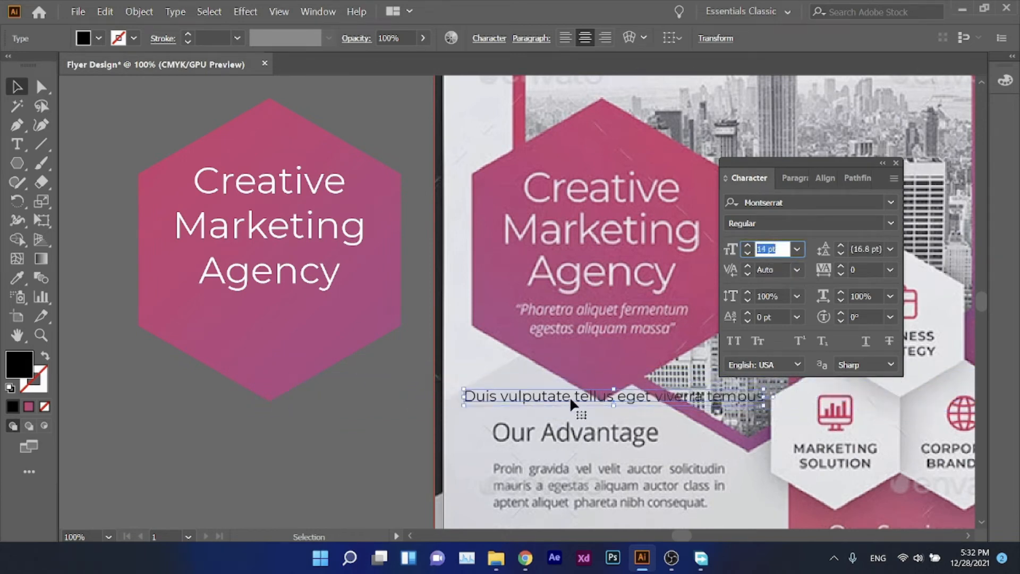
Step: Size the tagline to 12 pt against the reference flyer's tagline and place it in the empty area below the gradient hexagon
{"action": "left_click_drag", "start_coordinate": [570, 396], "coordinate": [598, 347]}
{"action": "left_click", "coordinate": [769, 248]}
{"action": "scroll", "coordinate": [769, 249], "scroll_direction": "down", "scroll_amount": 2}
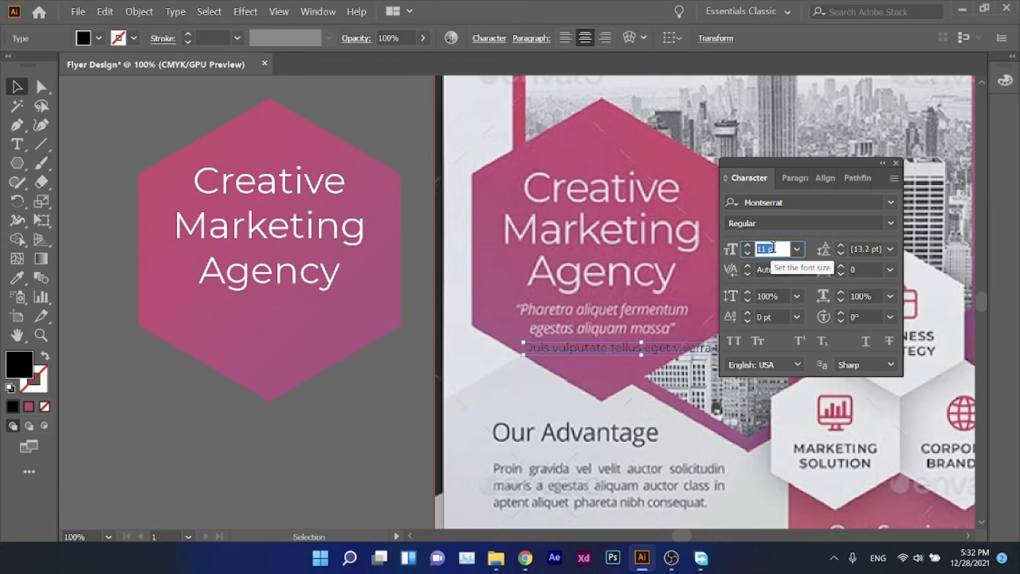
{"action": "scroll", "coordinate": [662, 331], "scroll_direction": "up", "scroll_amount": 3}
{"action": "left_click_drag", "start_coordinate": [499, 372], "coordinate": [277, 396]}
{"action": "scroll", "coordinate": [476, 308], "scroll_direction": "down", "scroll_amount": 3}
{"action": "key", "text": "ctrl+z"}
{"action": "left_click_drag", "start_coordinate": [565, 294], "coordinate": [207, 425]}
{"action": "left_click_drag", "start_coordinate": [205, 474], "coordinate": [382, 492]}
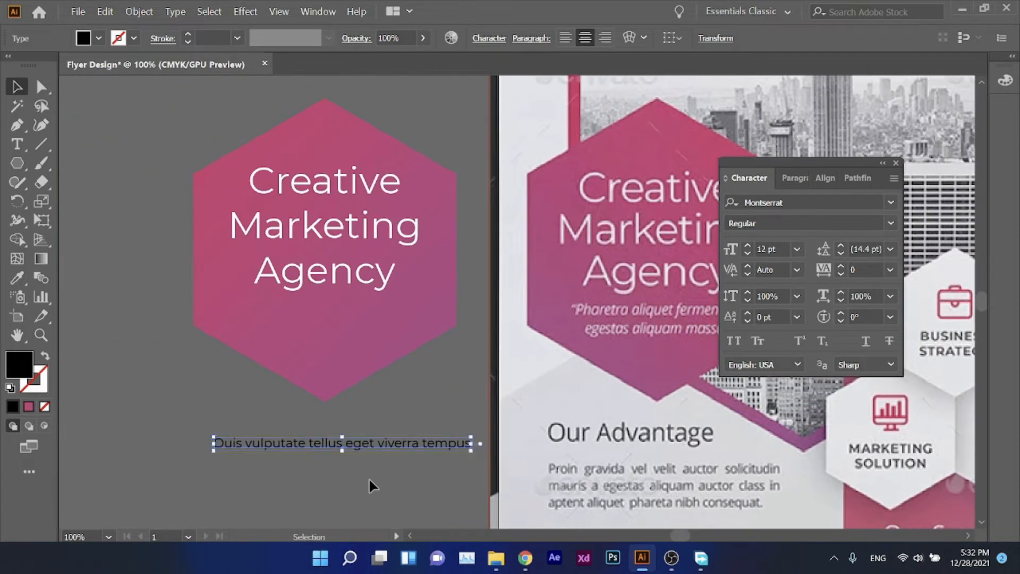
Step: Compare the tagline's lettering style with the quoted tagline in the reference flyer's hexagon
{"action": "scroll", "coordinate": [281, 437], "scroll_direction": "up", "scroll_amount": 2}
{"action": "scroll", "coordinate": [283, 435], "scroll_direction": "down", "scroll_amount": 1}
{"action": "scroll", "coordinate": [282, 434], "scroll_direction": "down", "scroll_amount": 1}
{"action": "scroll", "coordinate": [297, 436], "scroll_direction": "right", "scroll_amount": 9}
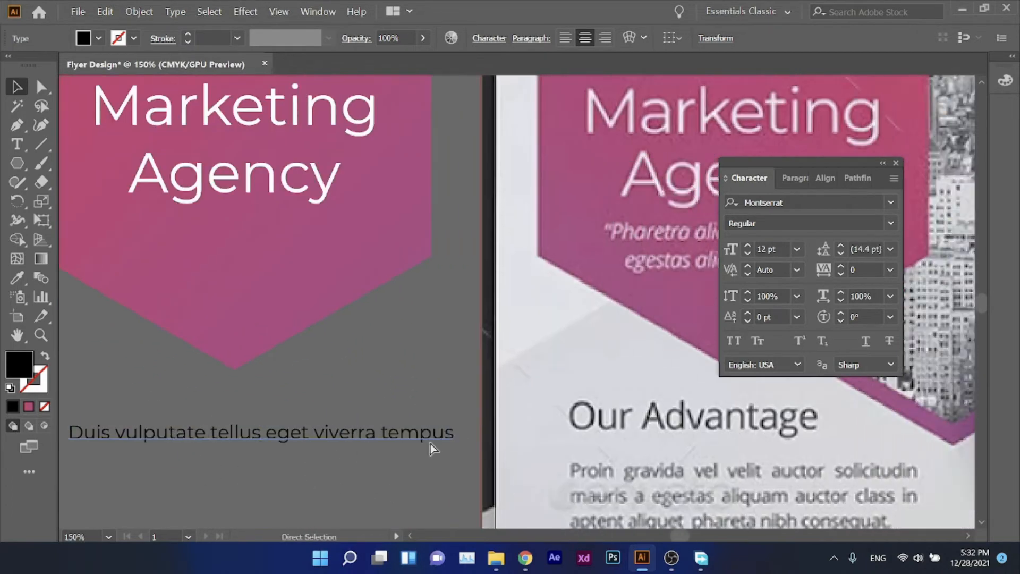
{"action": "scroll", "coordinate": [611, 319], "scroll_direction": "right", "scroll_amount": 6}
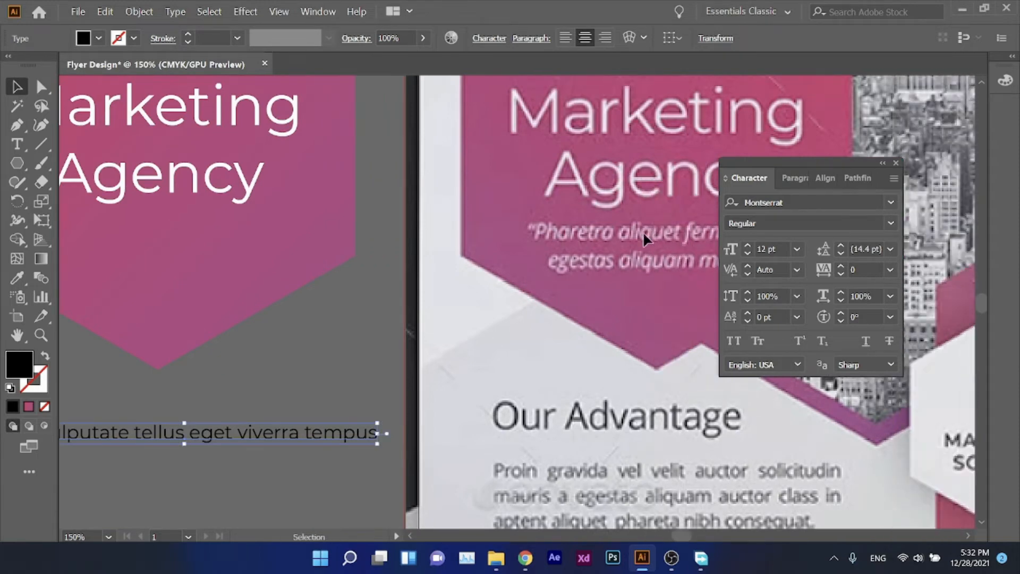
{"action": "scroll", "coordinate": [466, 385], "scroll_direction": "down", "scroll_amount": 1}
{"action": "scroll", "coordinate": [269, 443], "scroll_direction": "left", "scroll_amount": 2}
{"action": "scroll", "coordinate": [400, 411], "scroll_direction": "up", "scroll_amount": 1}
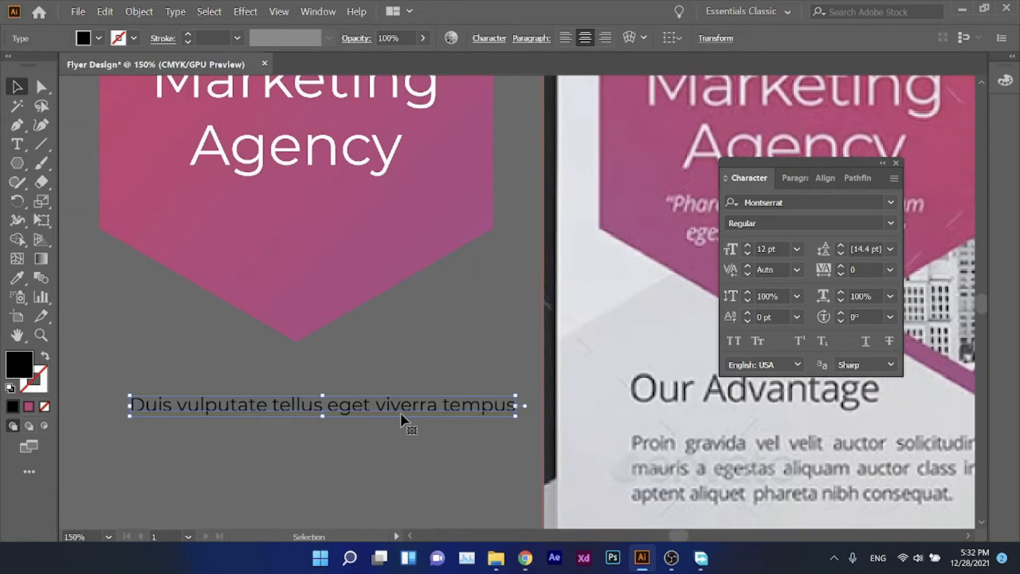
{"action": "left_click_drag", "start_coordinate": [417, 415], "coordinate": [412, 394]}
{"action": "scroll", "coordinate": [350, 391], "scroll_direction": "up", "scroll_amount": 1}
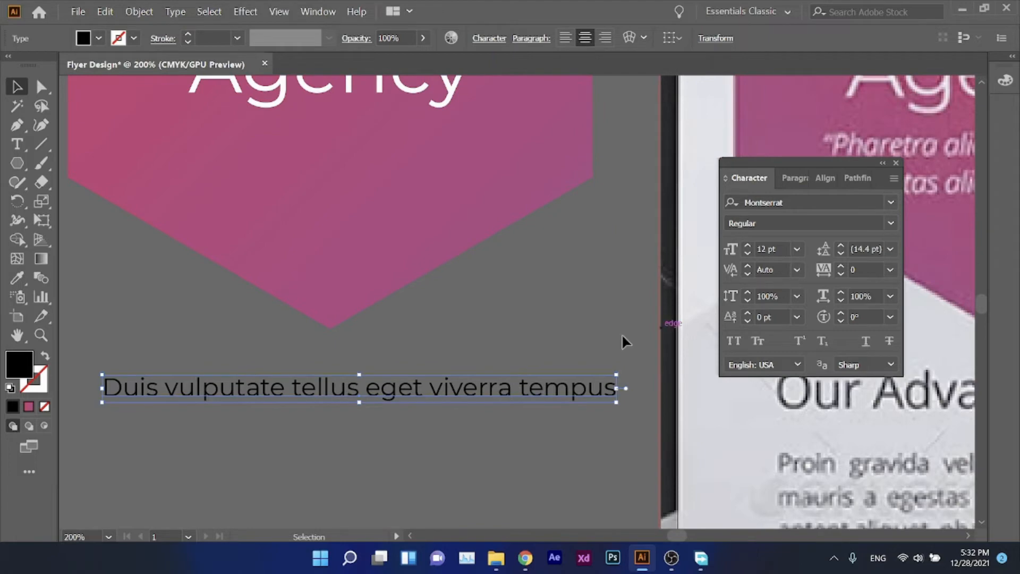
{"action": "scroll", "coordinate": [708, 289], "scroll_direction": "left", "scroll_amount": 3}
Step: Set the tagline's font style to Italic and its fill colour to white
{"action": "left_click", "coordinate": [890, 223]}
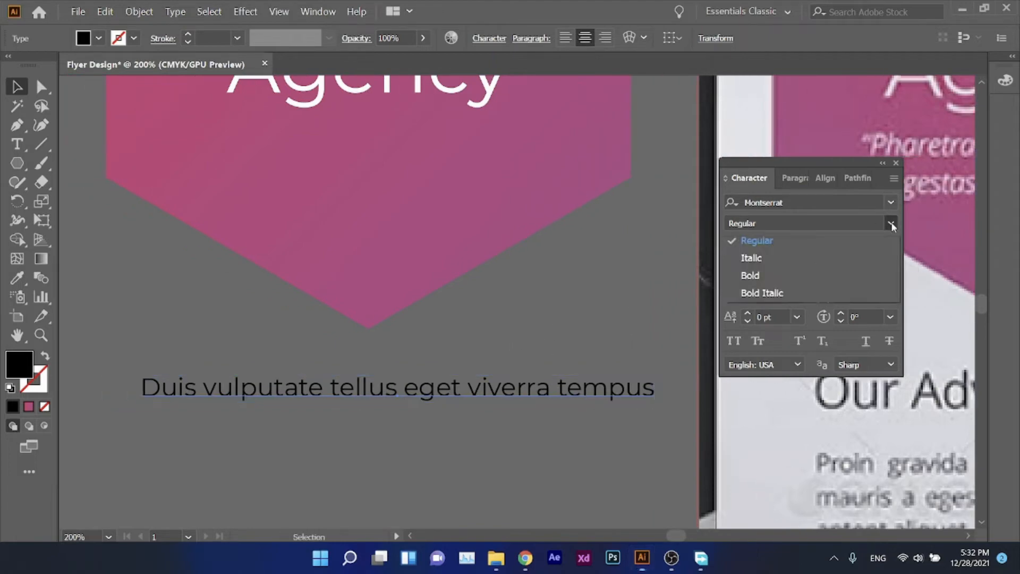
{"action": "left_click", "coordinate": [890, 223]}
{"action": "left_click", "coordinate": [890, 223]}
{"action": "left_click", "coordinate": [806, 264]}
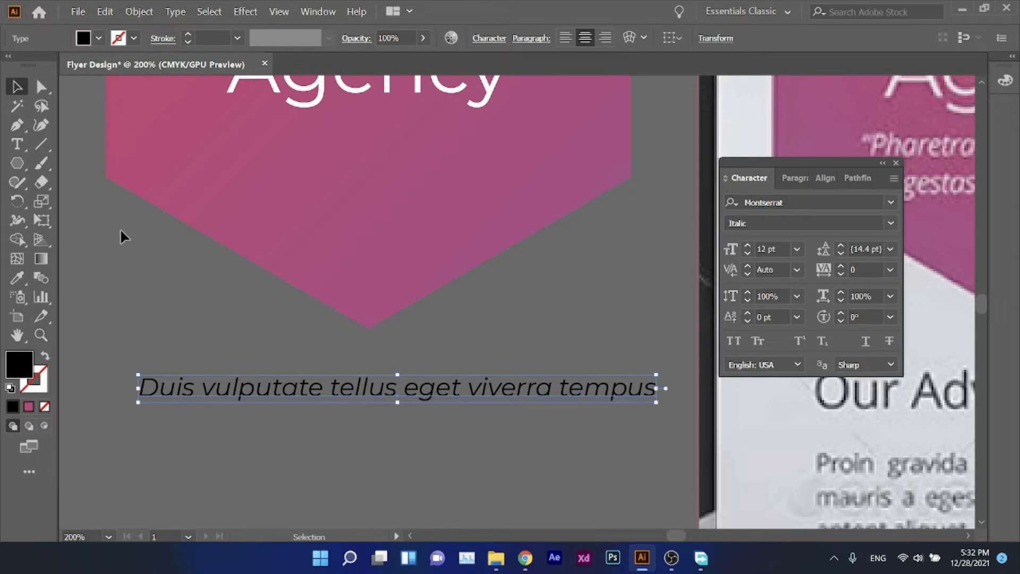
{"action": "left_click", "coordinate": [102, 45]}
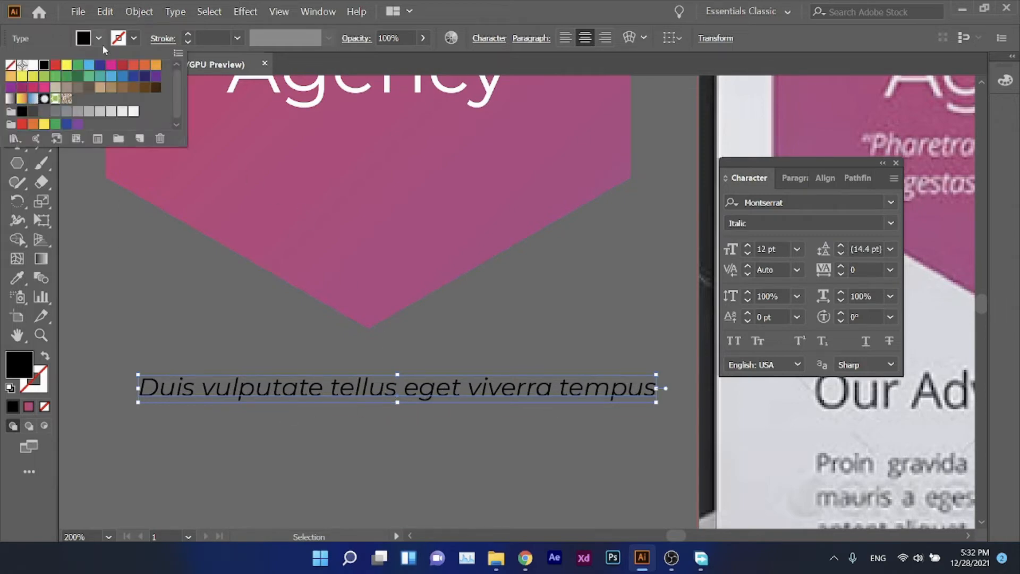
{"action": "left_click", "coordinate": [33, 66]}
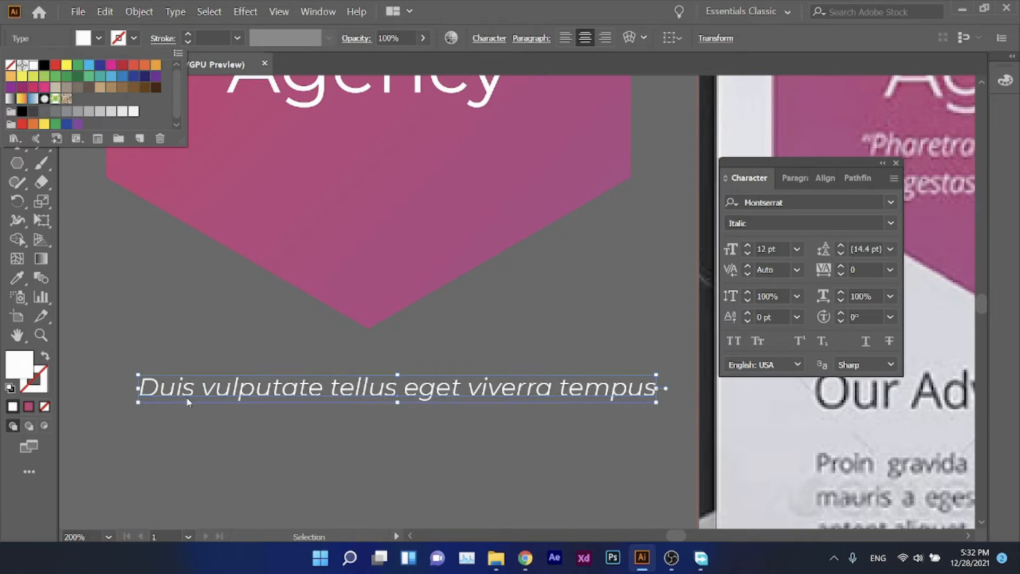
Step: Try to break the tagline onto a second line before "eget"
{"action": "double_click", "coordinate": [159, 391]}
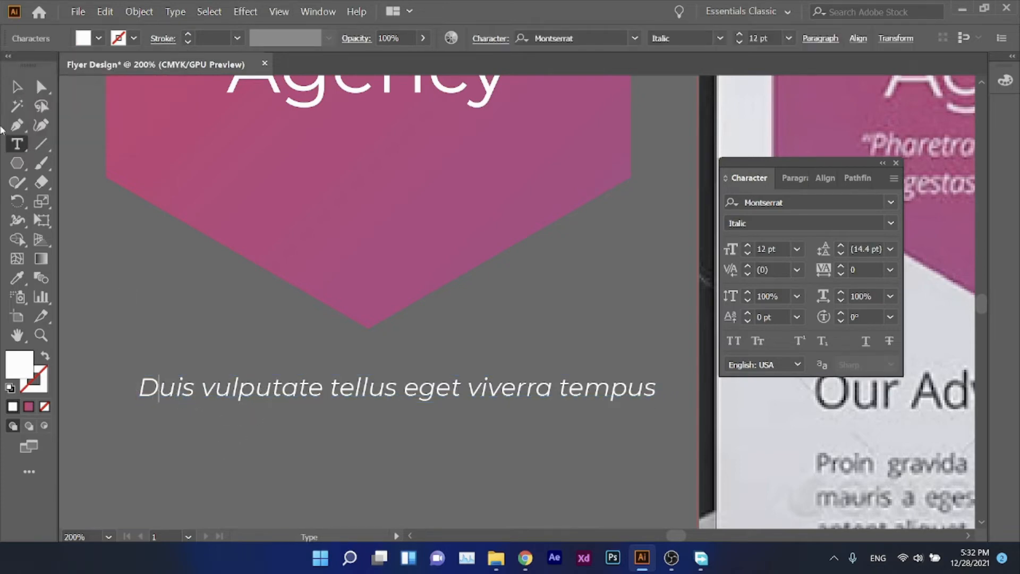
{"action": "key", "text": "Escape"}
{"action": "left_click", "coordinate": [273, 390]}
{"action": "scroll", "coordinate": [273, 390], "scroll_direction": "down", "scroll_amount": 3}
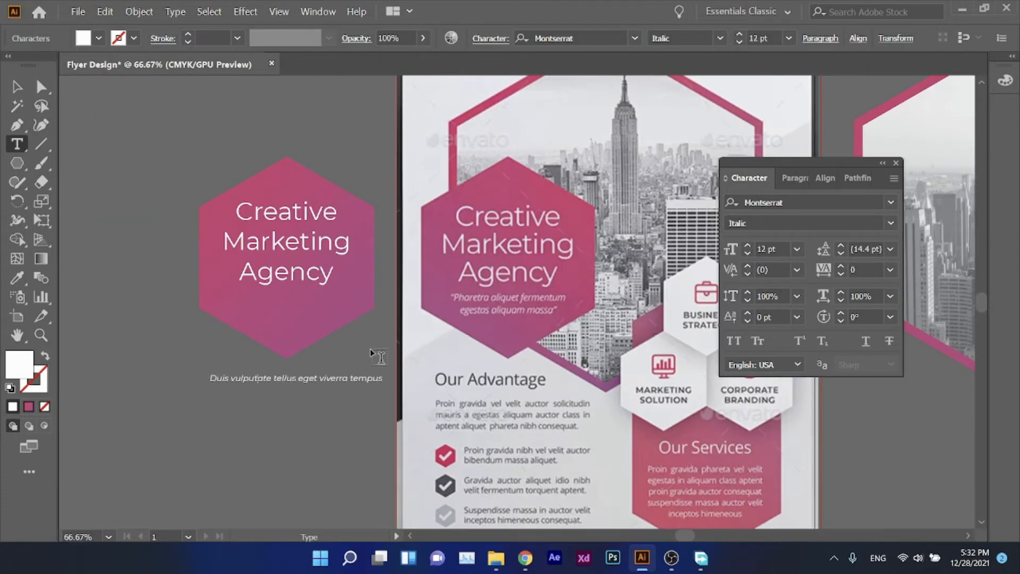
{"action": "scroll", "coordinate": [251, 364], "scroll_direction": "up", "scroll_amount": 2}
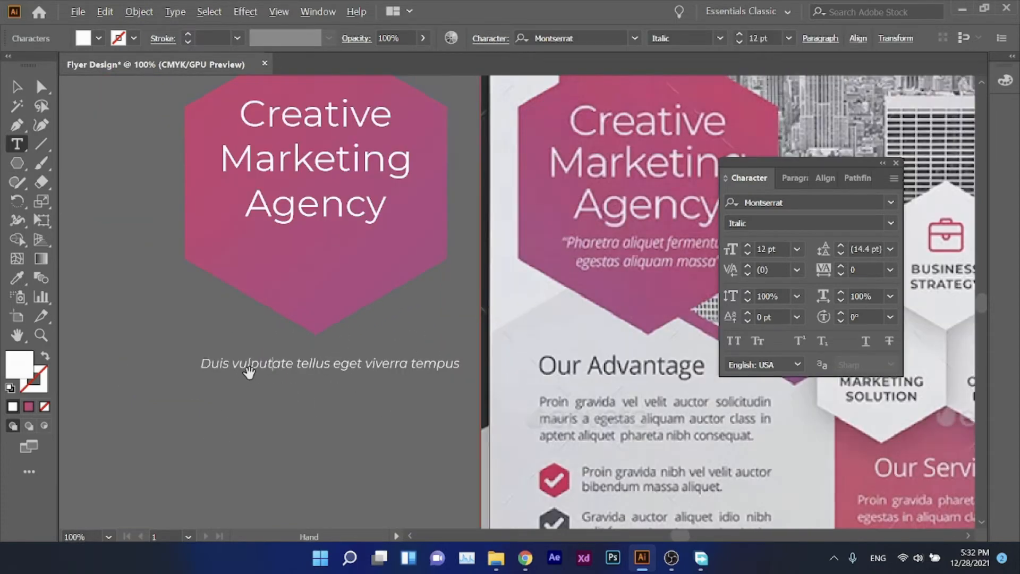
{"action": "scroll", "coordinate": [311, 366], "scroll_direction": "up", "scroll_amount": 1}
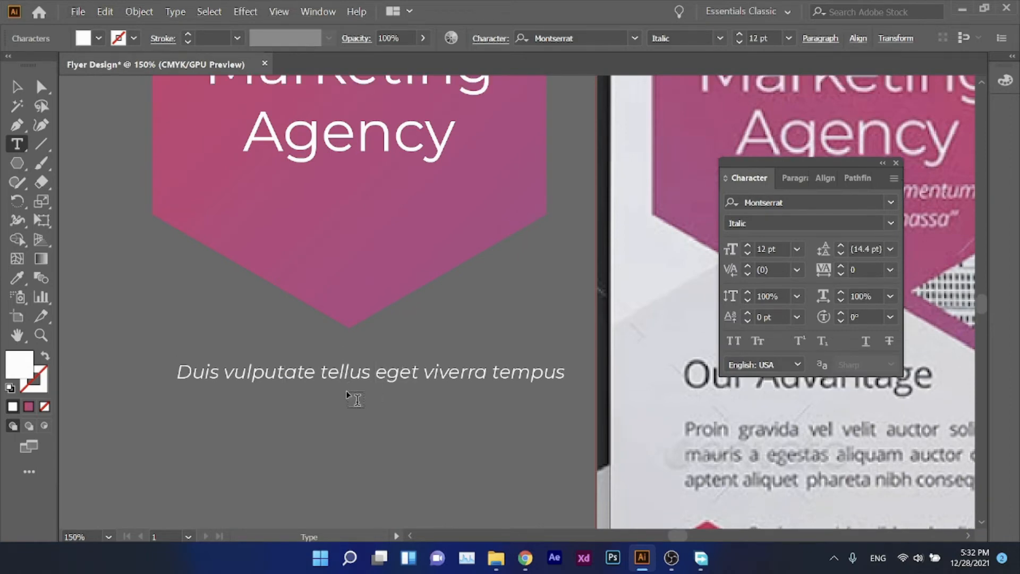
{"action": "key", "text": "BackSpace"}
{"action": "key", "text": "Return"}
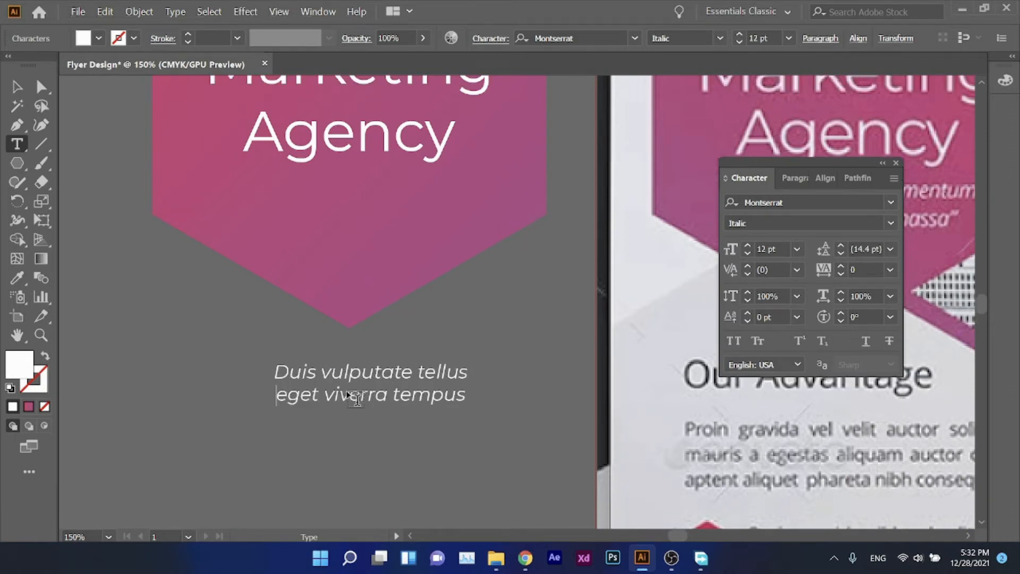
{"action": "scroll", "coordinate": [280, 435], "scroll_direction": "right", "scroll_amount": 13}
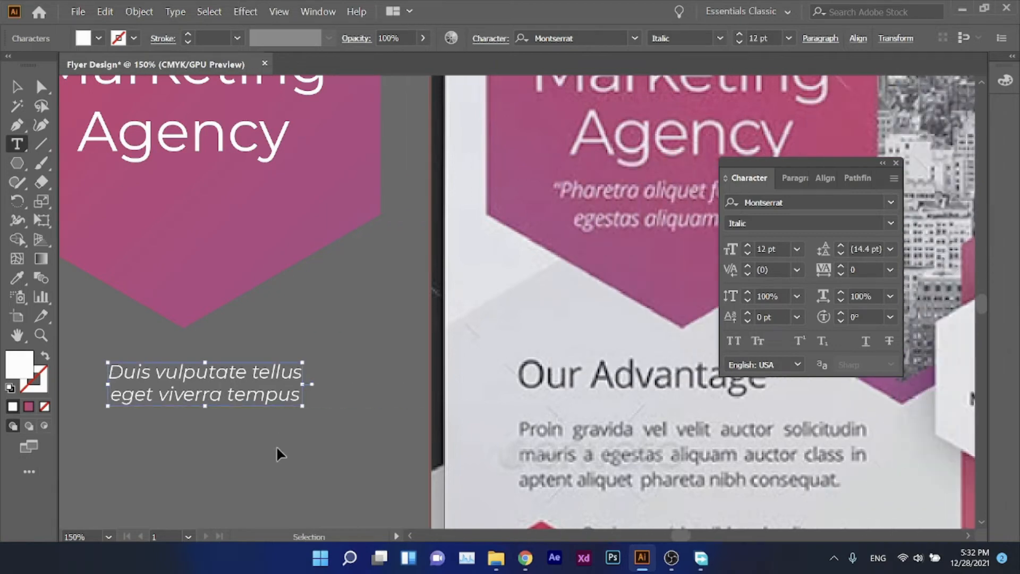
{"action": "scroll", "coordinate": [276, 445], "scroll_direction": "left", "scroll_amount": 6}
{"action": "key", "text": "ctrl+z"}
{"action": "key", "text": "ctrl+z"}
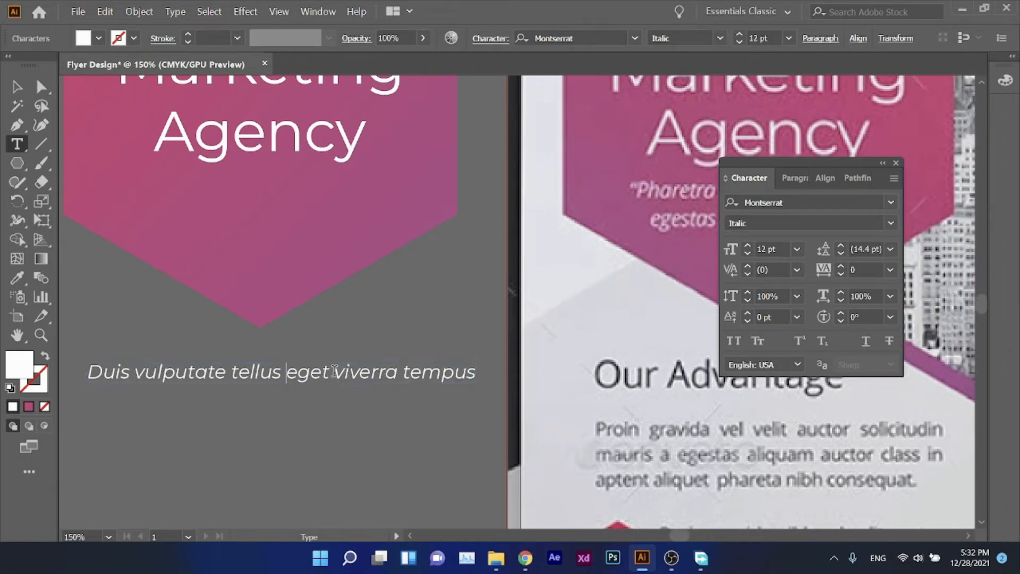
Step: Break the tagline onto a second line before "viverra" and enclose the whole tagline in curly quotation marks
{"action": "key", "text": "Return"}
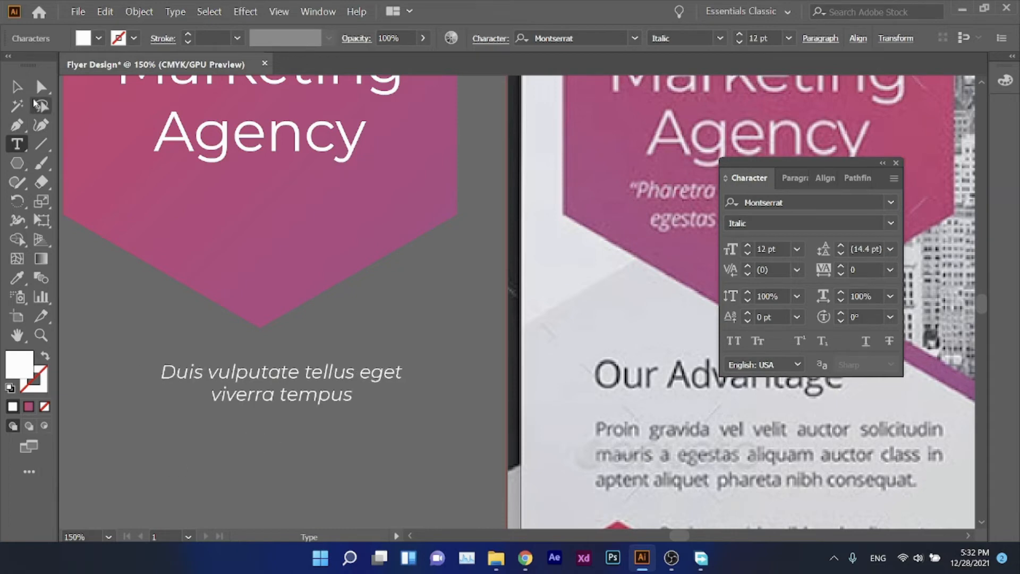
{"action": "scroll", "coordinate": [472, 212], "scroll_direction": "right", "scroll_amount": 5}
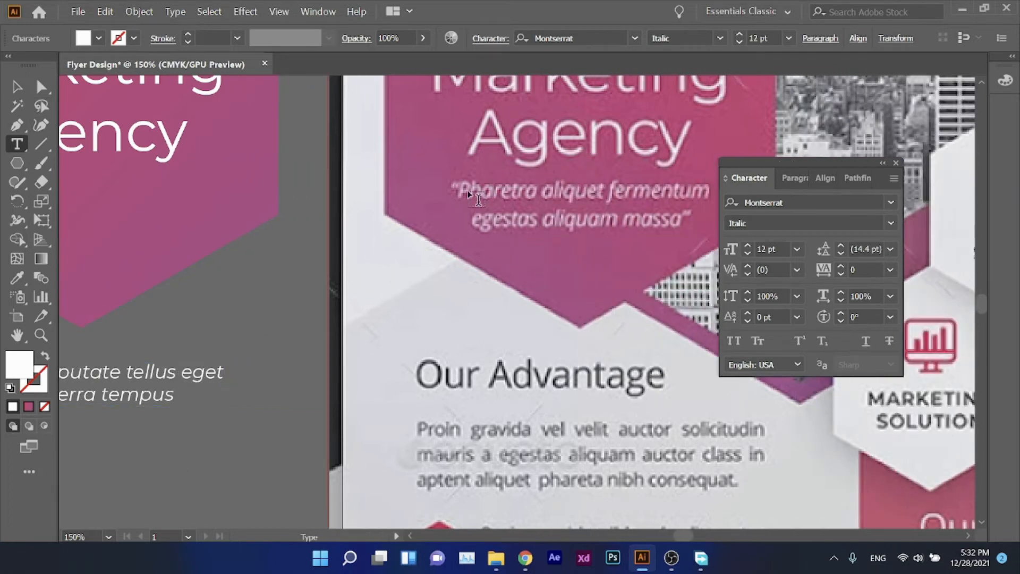
{"action": "scroll", "coordinate": [285, 371], "scroll_direction": "left", "scroll_amount": 4}
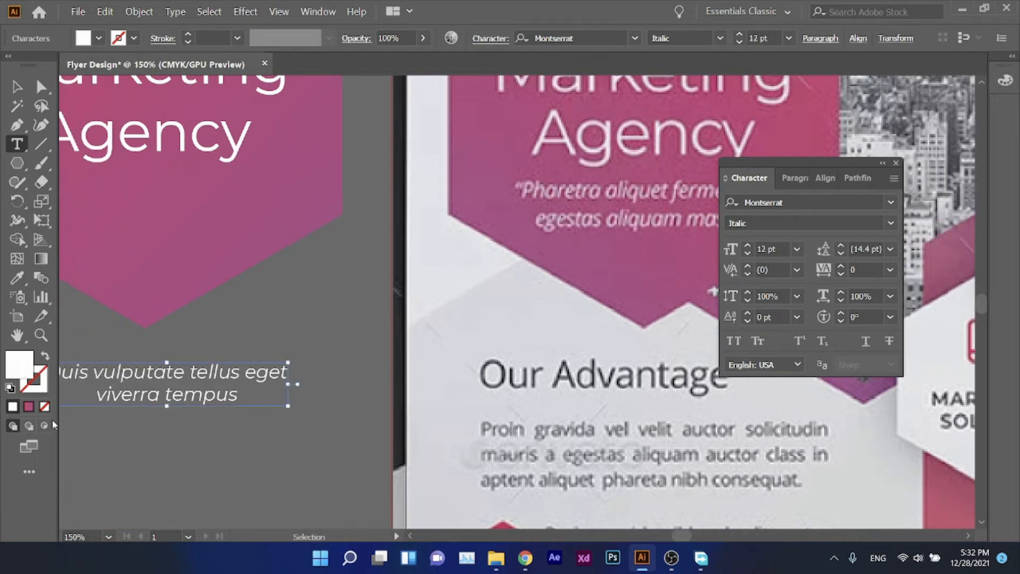
{"action": "key", "text": "ctrl+equal"}
{"action": "key", "text": "ctrl+equal"}
{"action": "key", "text": "ctrl+equal"}
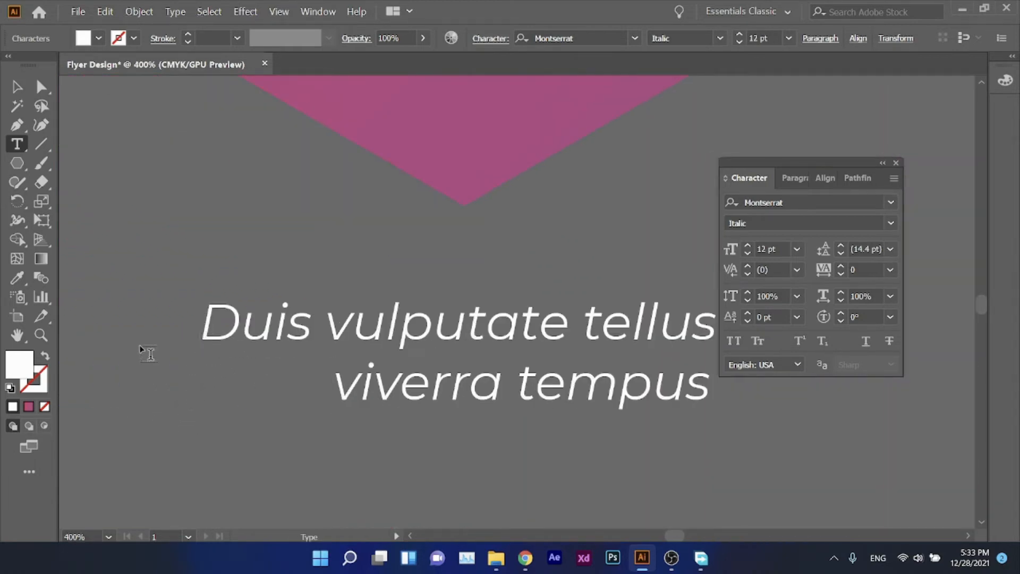
{"action": "type", "text": "“"}
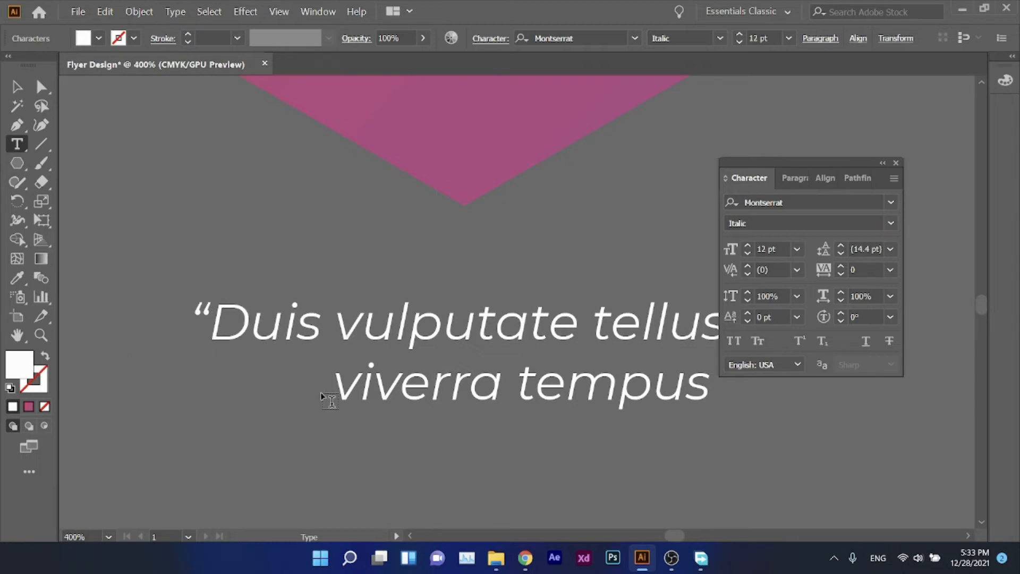
{"action": "scroll", "coordinate": [324, 391], "scroll_direction": "right", "scroll_amount": 2}
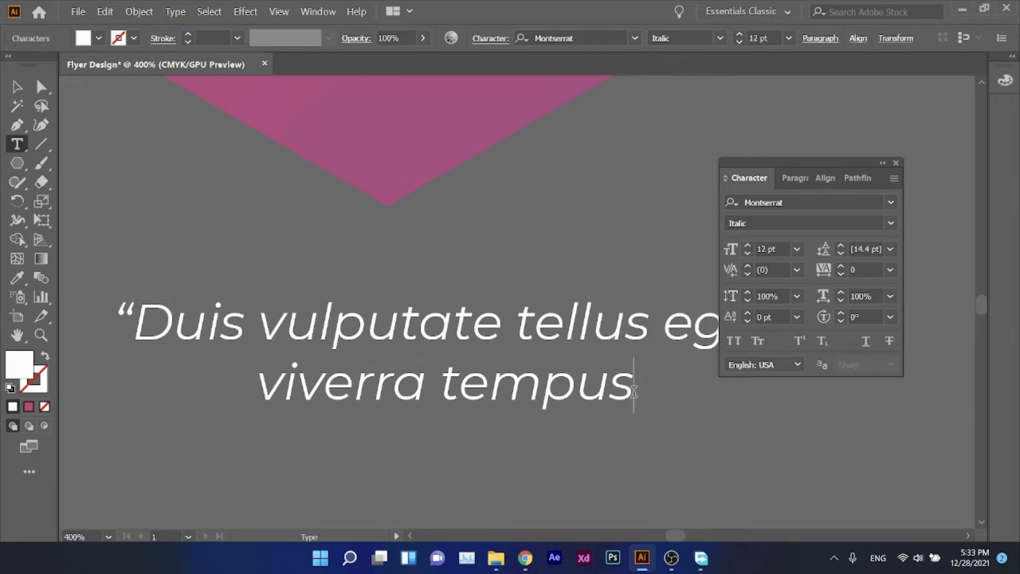
{"action": "type", "text": "”"}
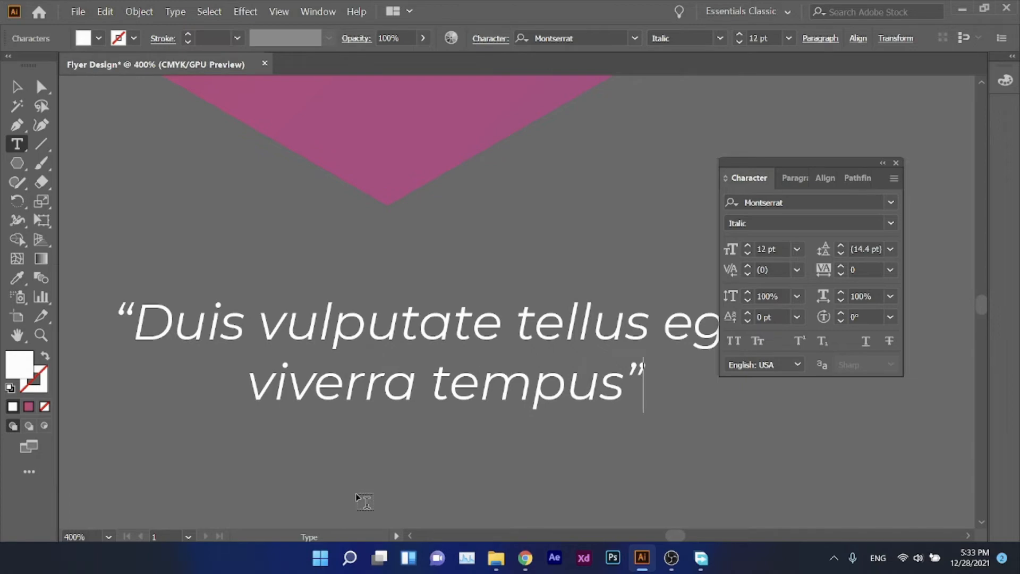
{"action": "left_click", "coordinate": [19, 90]}
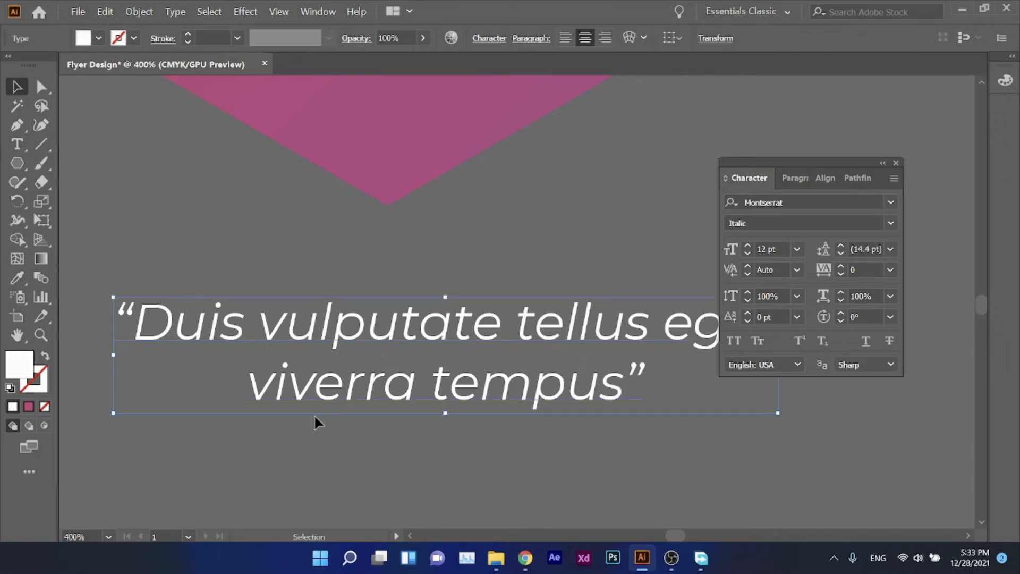
Step: Move the two-line tagline into the gradient hexagon, centred beneath the "Creative Marketing Agency" heading
{"action": "scroll", "coordinate": [346, 468], "scroll_direction": "down", "scroll_amount": 3}
{"action": "scroll", "coordinate": [379, 392], "scroll_direction": "up", "scroll_amount": 1}
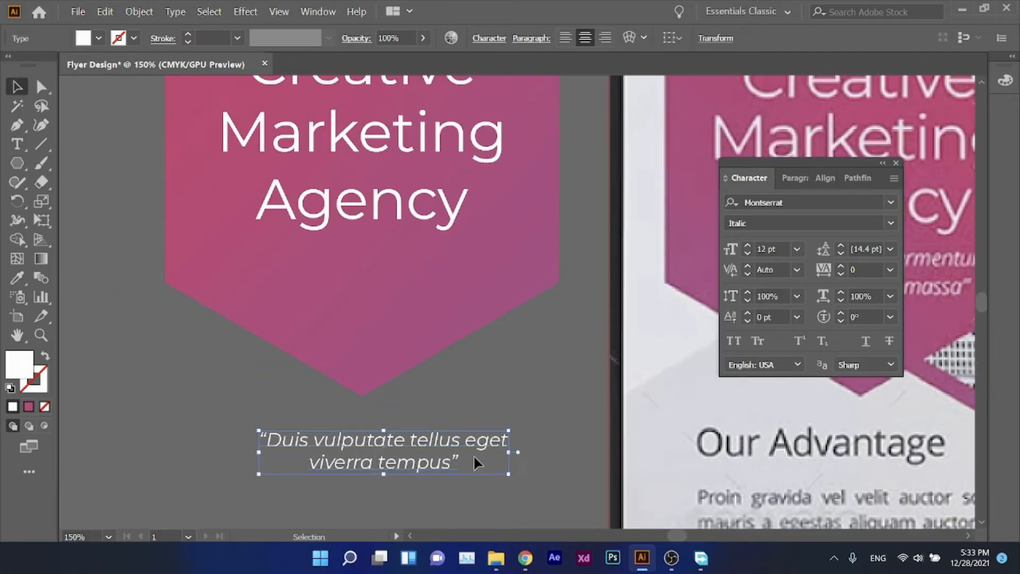
{"action": "left_click_drag", "start_coordinate": [454, 440], "coordinate": [431, 273]}
{"action": "scroll", "coordinate": [399, 314], "scroll_direction": "down", "scroll_amount": 2}
{"action": "scroll", "coordinate": [391, 289], "scroll_direction": "up", "scroll_amount": 3}
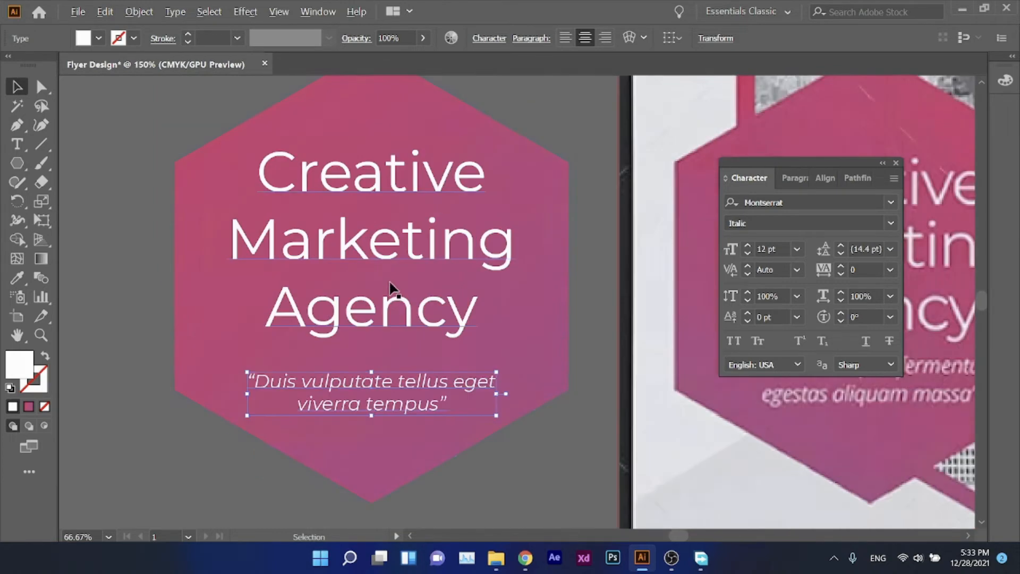
{"action": "left_click_drag", "start_coordinate": [410, 433], "coordinate": [410, 431]}
{"action": "scroll", "coordinate": [360, 369], "scroll_direction": "down", "scroll_amount": 1}
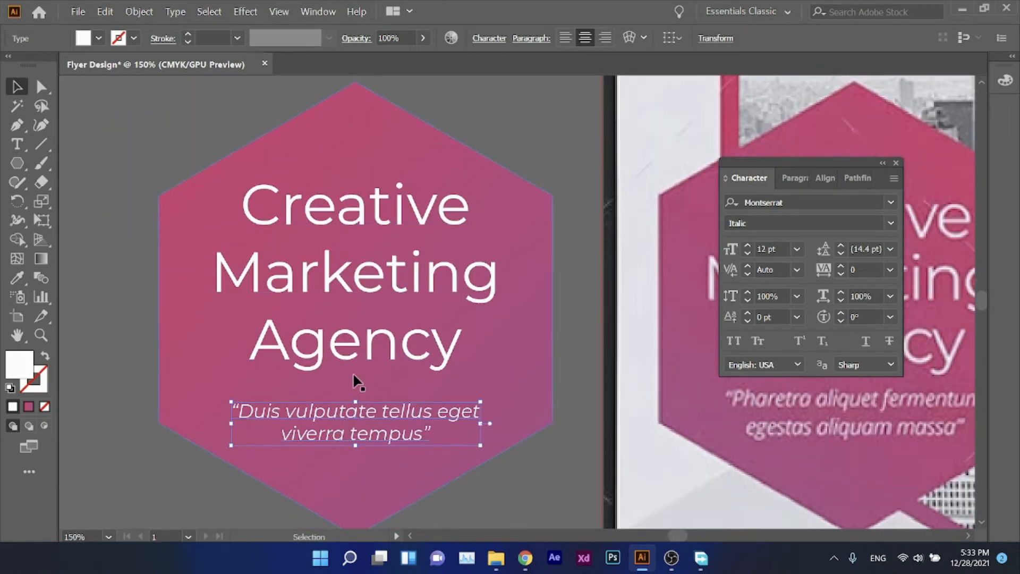
Step: Adjust the heading's position slightly above the tagline and close the floating character settings to compare with the reference flyer
{"action": "left_click_drag", "start_coordinate": [360, 370], "coordinate": [355, 362]}
{"action": "scroll", "coordinate": [355, 362], "scroll_direction": "down", "scroll_amount": 2}
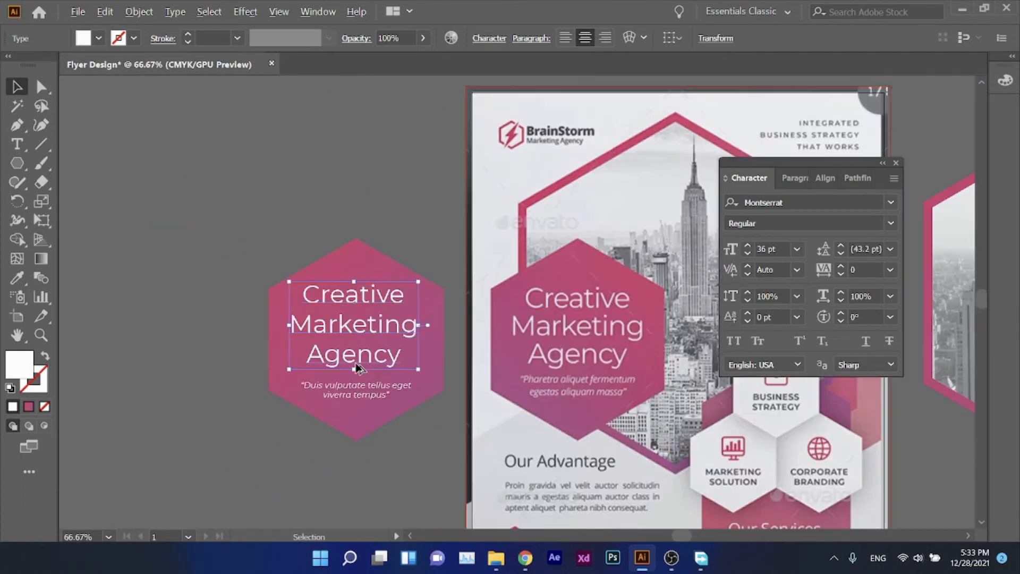
{"action": "scroll", "coordinate": [388, 398], "scroll_direction": "up", "scroll_amount": 1}
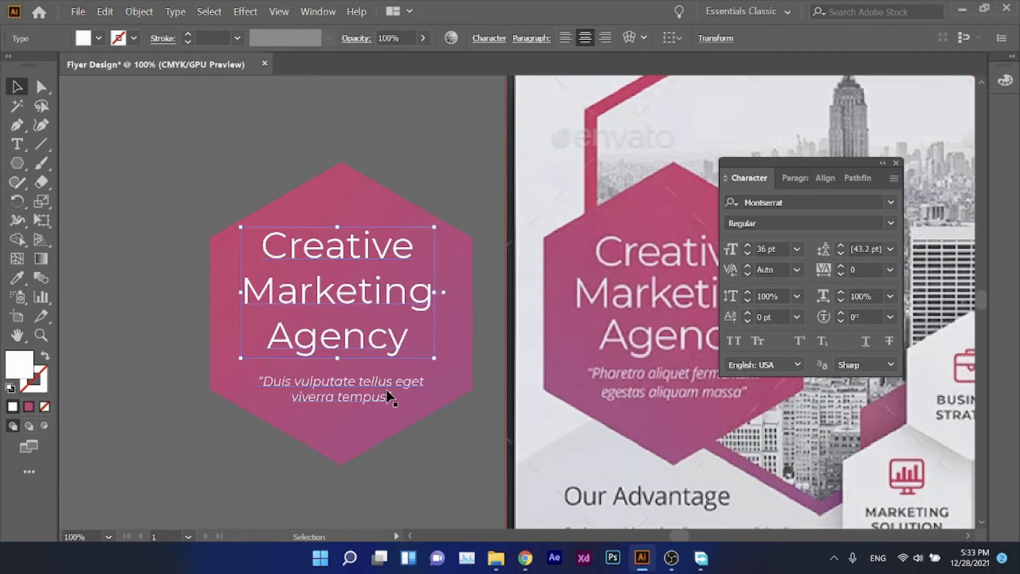
{"action": "scroll", "coordinate": [518, 321], "scroll_direction": "right", "scroll_amount": 2}
{"action": "left_click", "coordinate": [896, 162]}
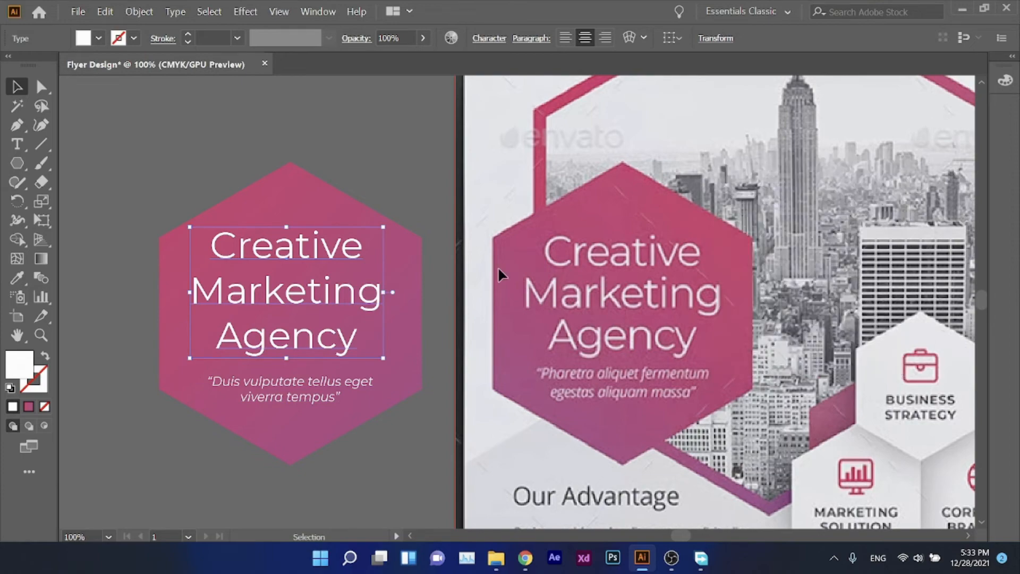
{"action": "scroll", "coordinate": [297, 295], "scroll_direction": "down", "scroll_amount": 1}
{"action": "scroll", "coordinate": [308, 319], "scroll_direction": "up", "scroll_amount": 2}
{"action": "scroll", "coordinate": [343, 332], "scroll_direction": "down", "scroll_amount": 2}
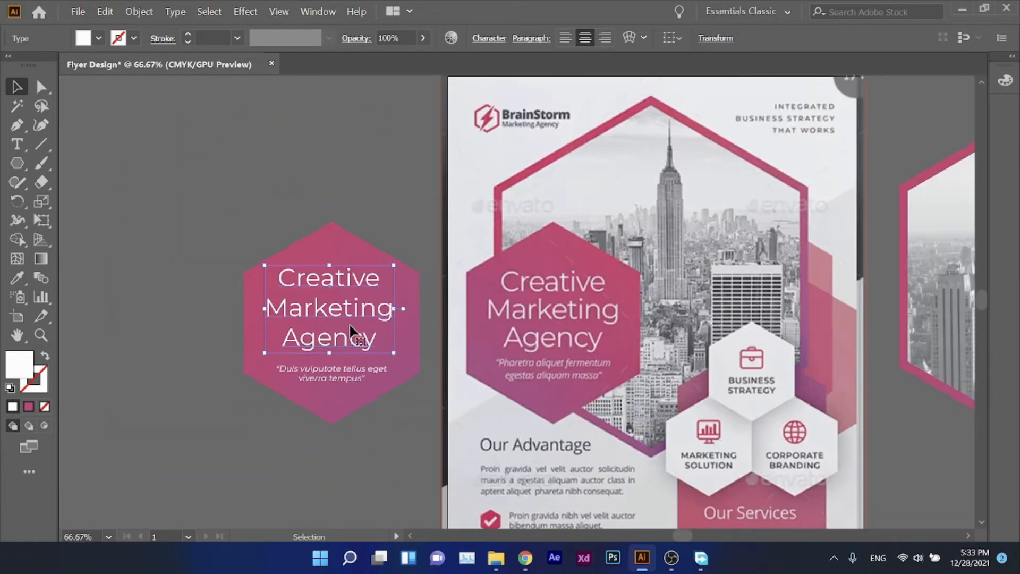
{"action": "scroll", "coordinate": [299, 198], "scroll_direction": "left", "scroll_amount": 1}
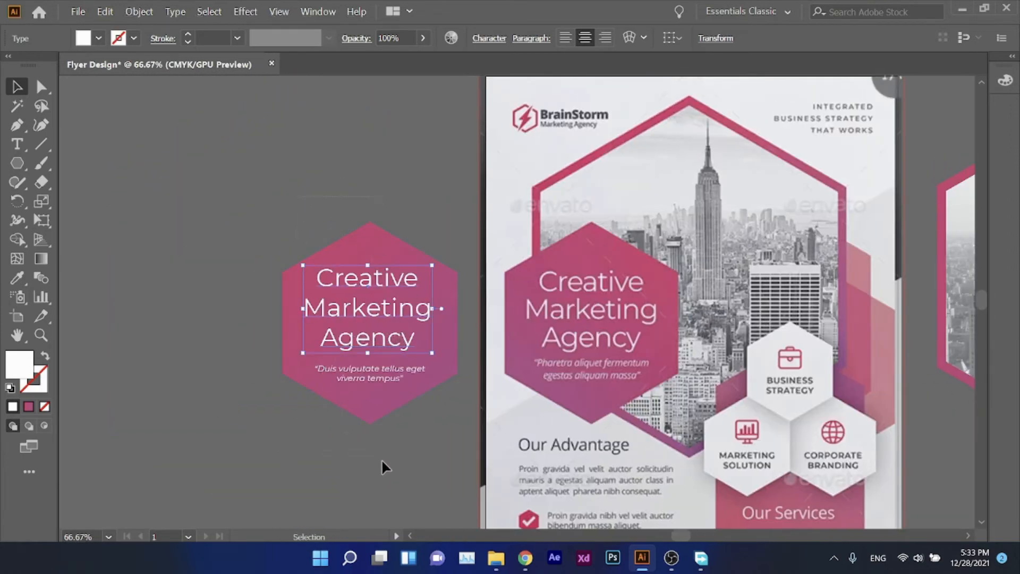
Step: Centre the heading, tagline and gradient hexagon horizontally on one another, aligned to the selection
{"action": "left_click_drag", "start_coordinate": [382, 460], "coordinate": [402, 453]}
{"action": "left_click", "coordinate": [404, 451]}
{"action": "left_click", "coordinate": [375, 309]}
{"action": "left_click", "coordinate": [373, 377], "text": "shift"}
{"action": "scroll", "coordinate": [373, 377], "scroll_direction": "up", "scroll_amount": 1}
{"action": "left_click", "coordinate": [361, 434], "text": "shift"}
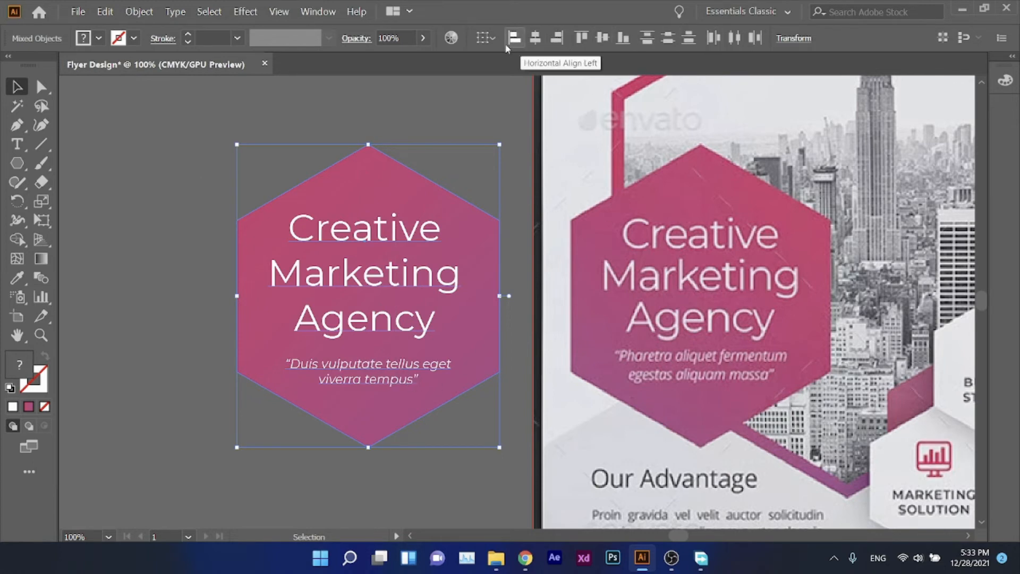
{"action": "left_click", "coordinate": [484, 38]}
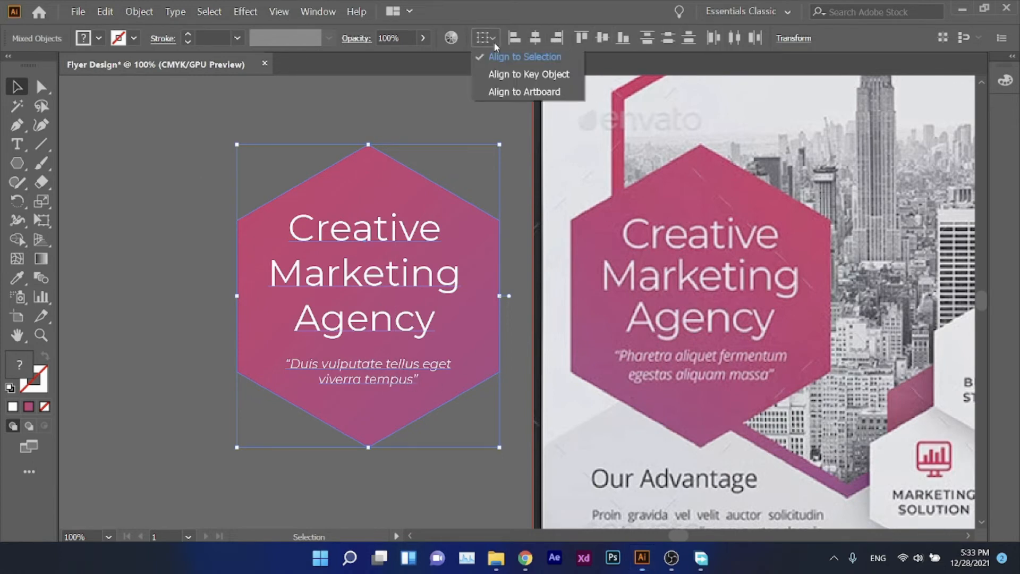
{"action": "left_click", "coordinate": [529, 59]}
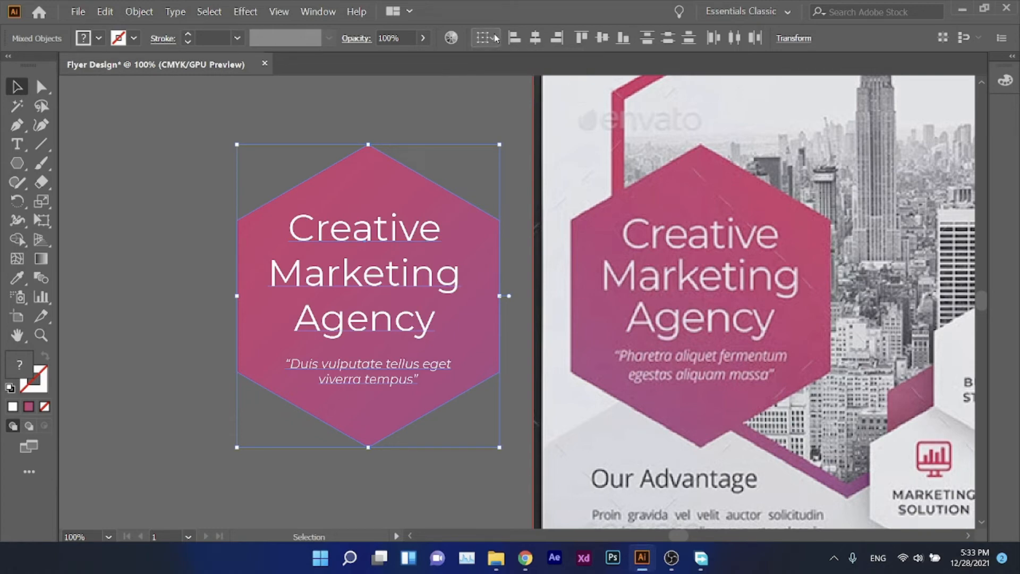
{"action": "left_click", "coordinate": [534, 39]}
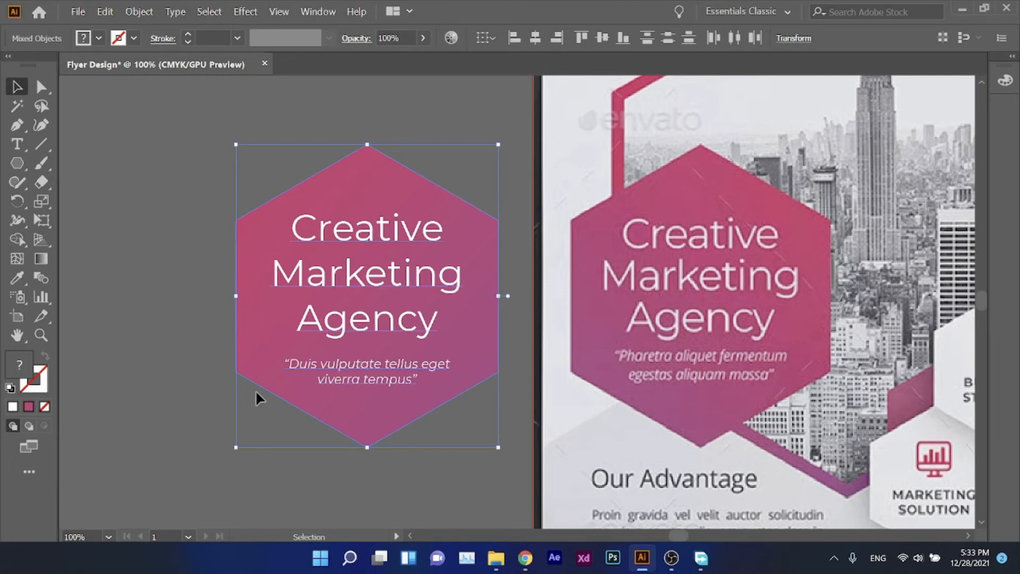
{"action": "left_click", "coordinate": [346, 504]}
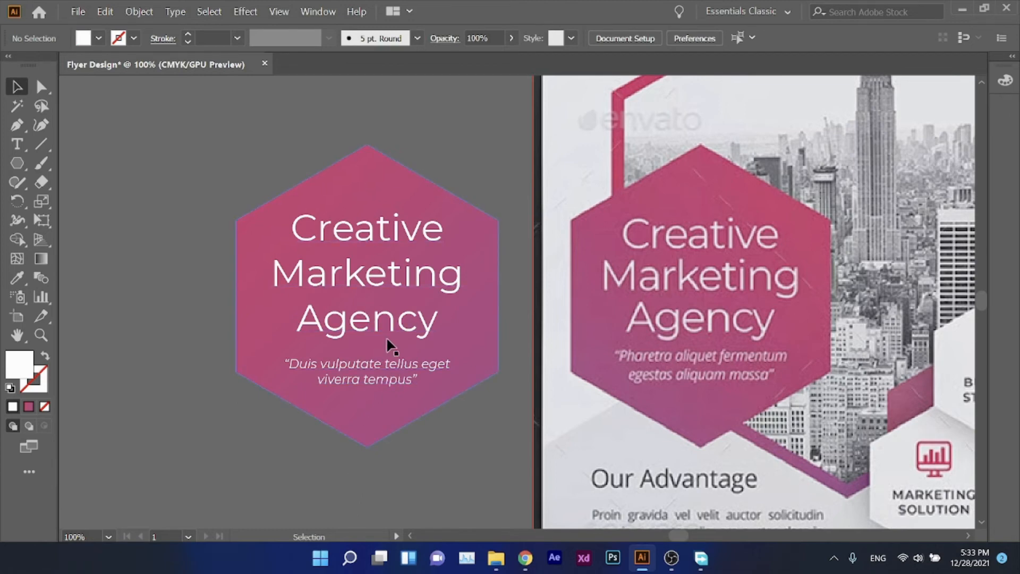
Step: Nudge the tagline slightly up so it sits closer to the heading
{"action": "left_click", "coordinate": [386, 375]}
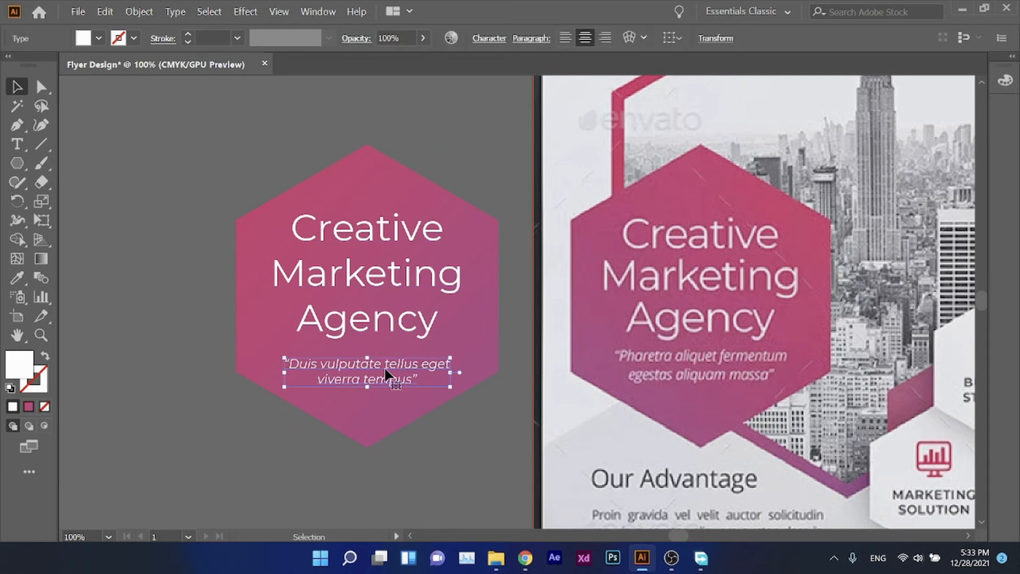
{"action": "key", "text": "Up"}
{"action": "key", "text": "Up"}
{"action": "key", "text": "Up"}
{"action": "key", "text": "Up"}
{"action": "key", "text": "Up"}
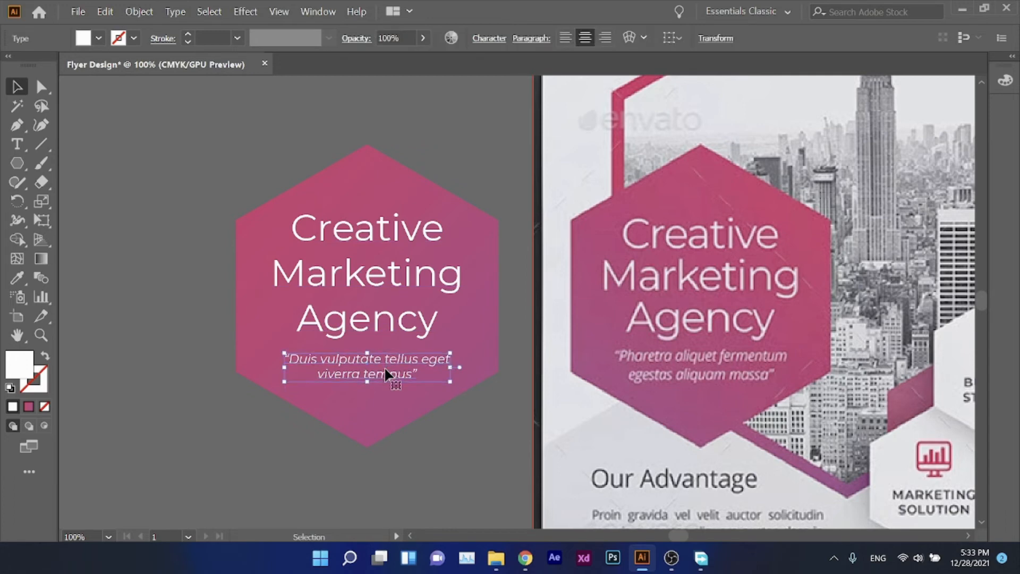
{"action": "key", "text": "Down"}
{"action": "key", "text": "Down"}
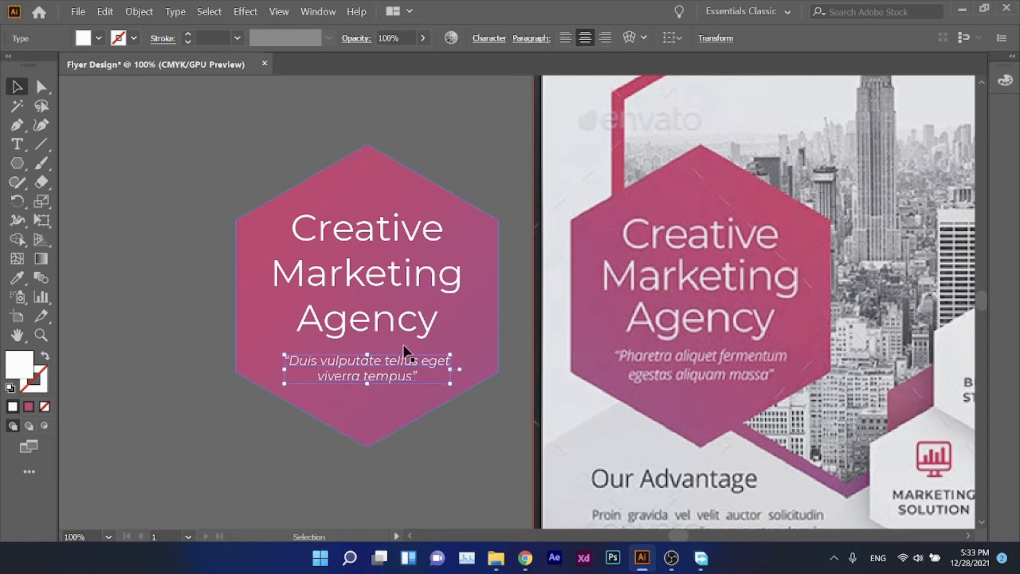
{"action": "left_click", "coordinate": [427, 474]}
Step: Group the heading and the tagline into one object
{"action": "left_click", "coordinate": [375, 371]}
{"action": "left_click", "coordinate": [370, 329], "text": "shift"}
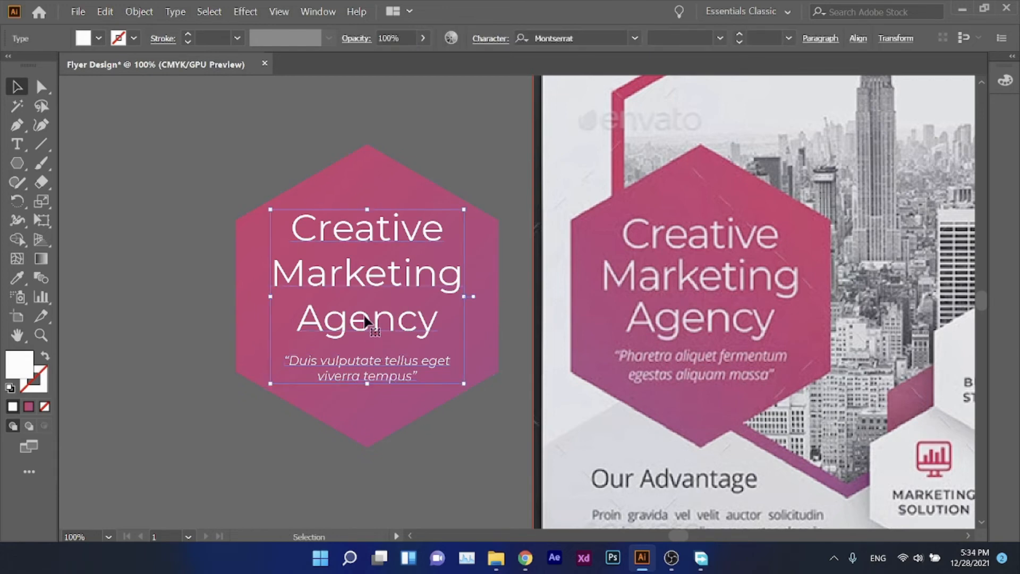
{"action": "key", "text": "a"}
{"action": "key", "text": "v"}
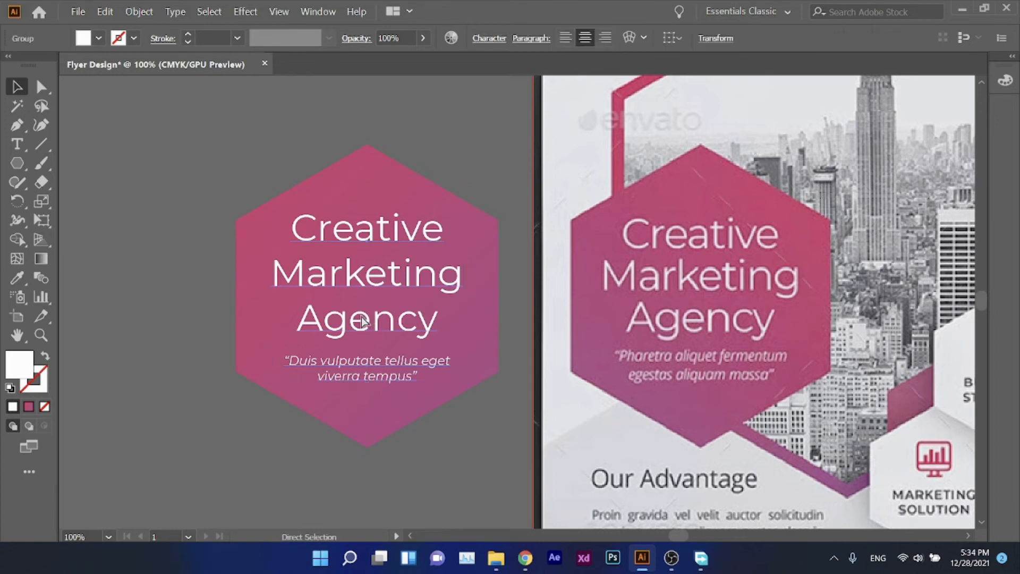
{"action": "left_click", "coordinate": [358, 327]}
Step: Try moving the grouped heading and tagline partly off the hexagon, undoing each move
{"action": "left_click_drag", "start_coordinate": [367, 321], "coordinate": [194, 282]}
{"action": "key", "text": "ctrl+z"}
{"action": "left_click_drag", "start_coordinate": [406, 326], "coordinate": [228, 324]}
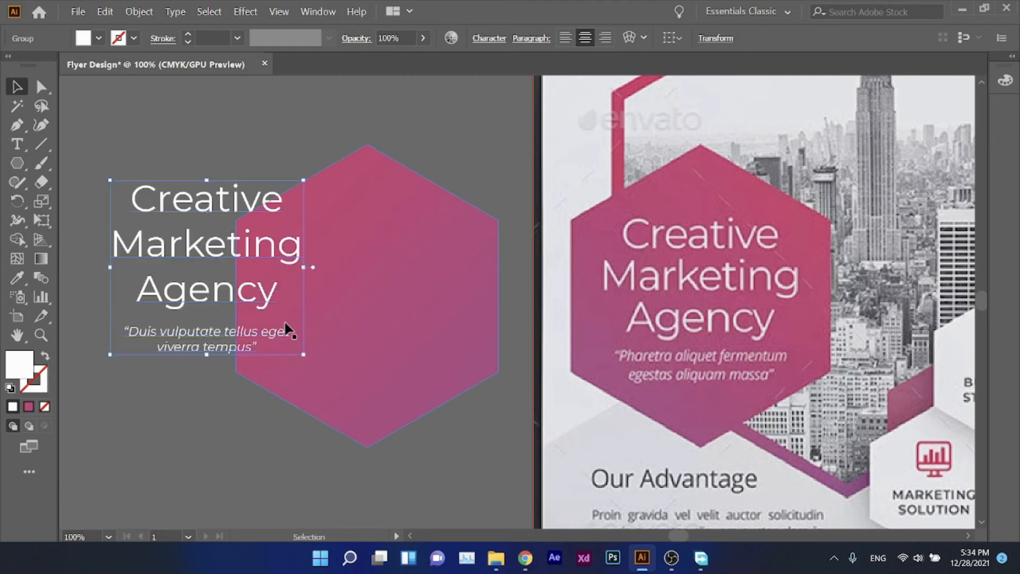
{"action": "key", "text": "ctrl+z"}
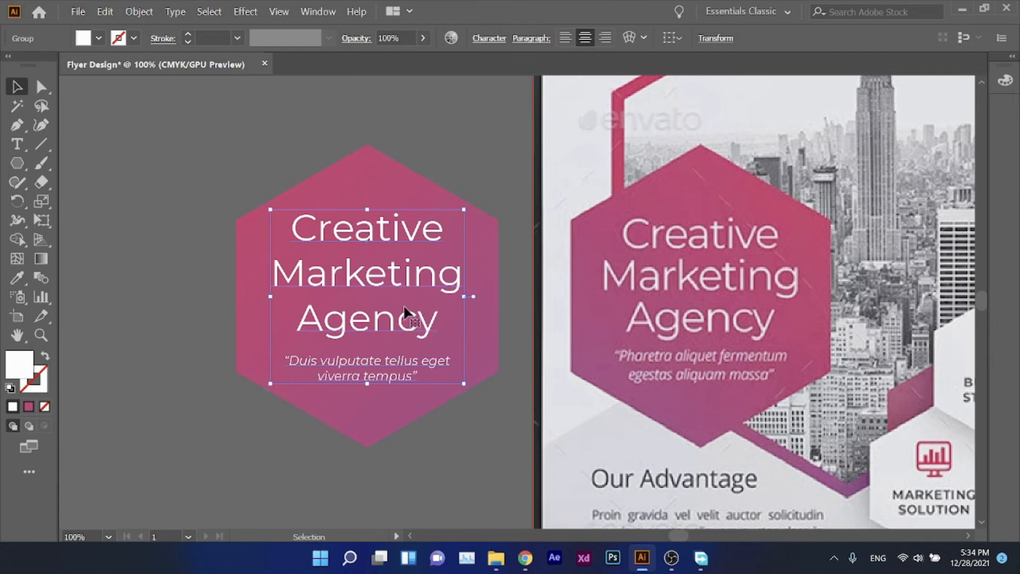
Step: Check the grouped text's alignment against the gradient hexagon
{"action": "left_click", "coordinate": [373, 433], "text": "shift"}
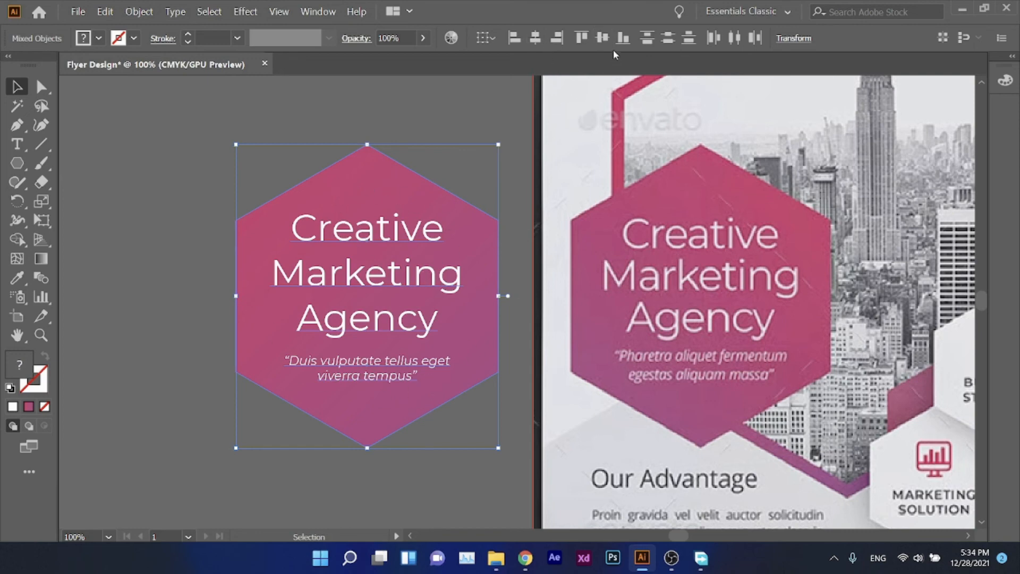
{"action": "left_click", "coordinate": [190, 314]}
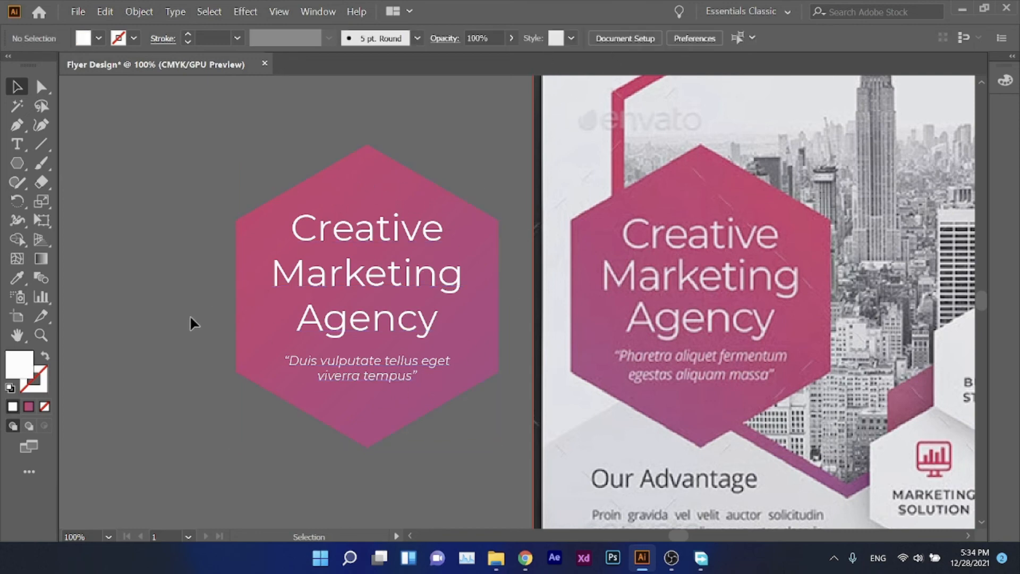
{"action": "scroll", "coordinate": [206, 325], "scroll_direction": "down", "scroll_amount": 2}
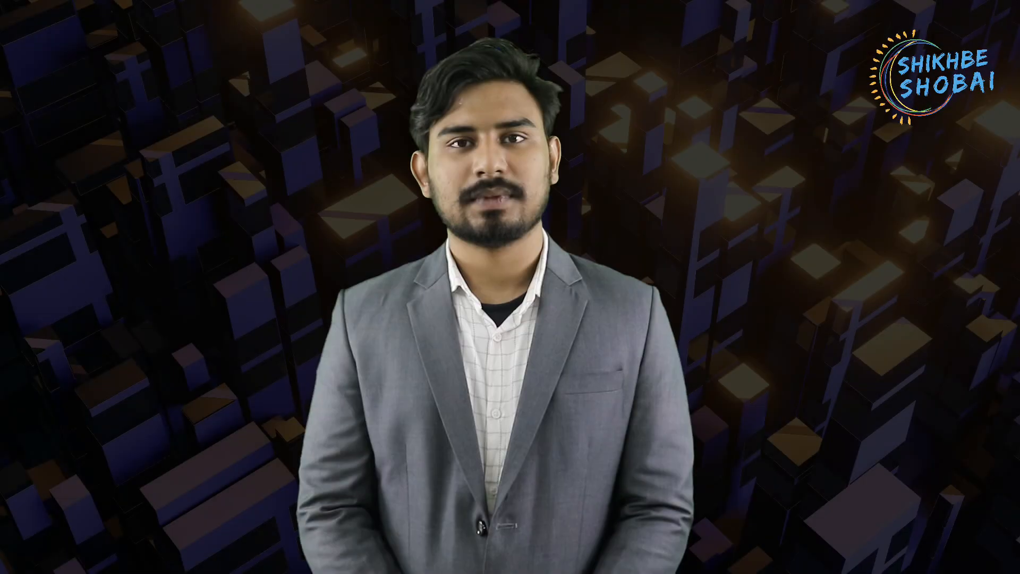